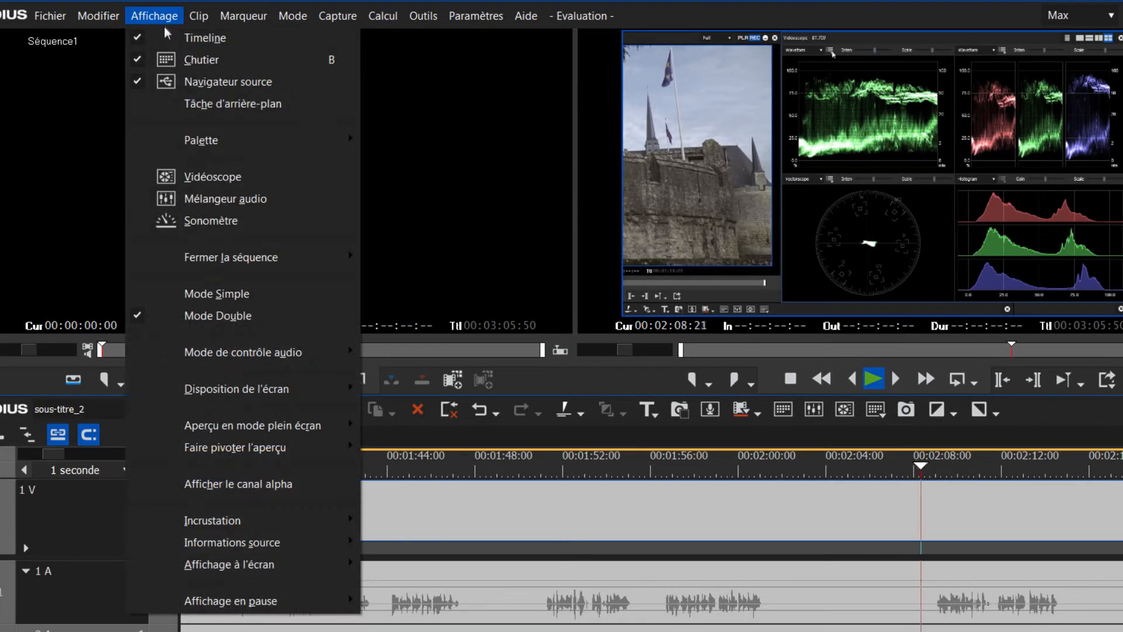
Step: Switch on the closed caption (Sous-titrage) display on the monitor
mouse_move(283, 563)
mouse_move(443, 593)
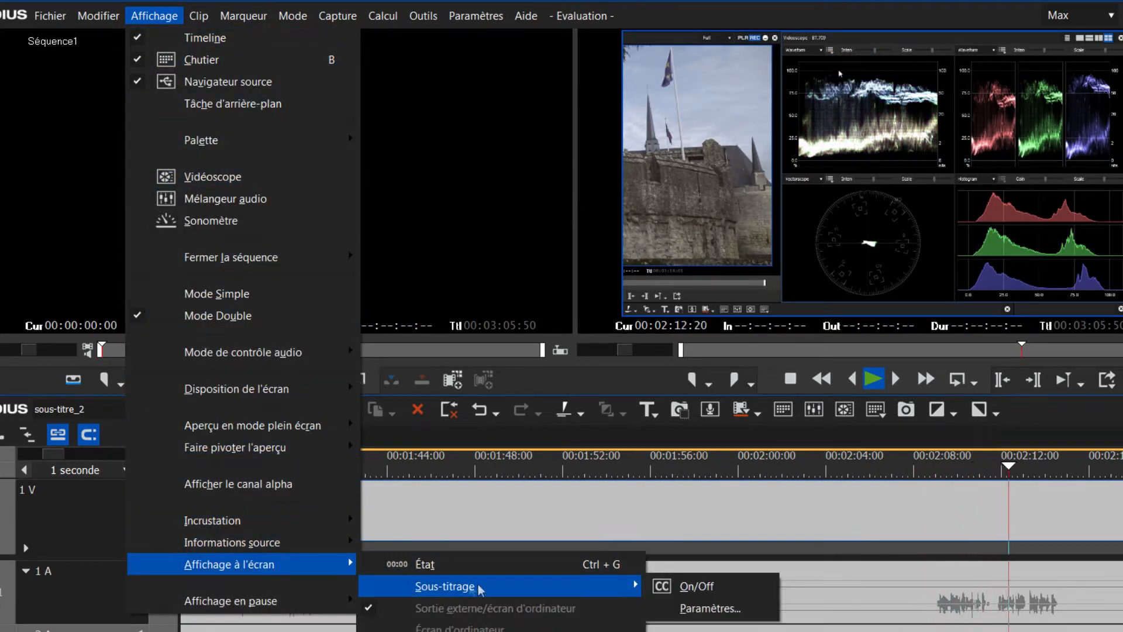
click(703, 588)
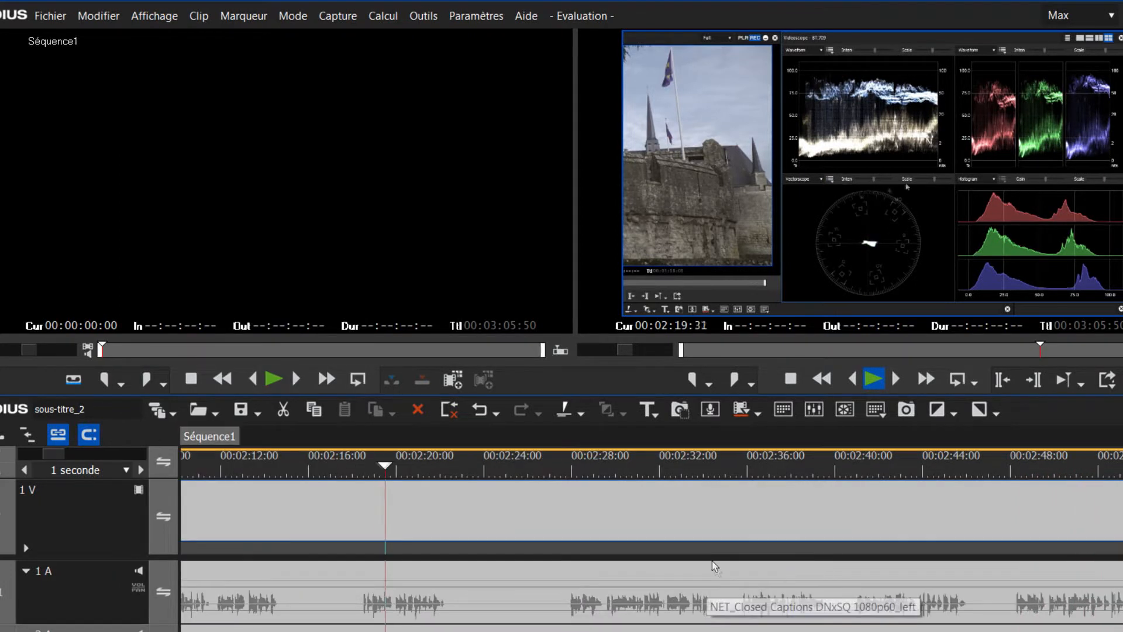
Step: Turn on the safe area (Zone de sécurité) overlay for the preview
click(154, 16)
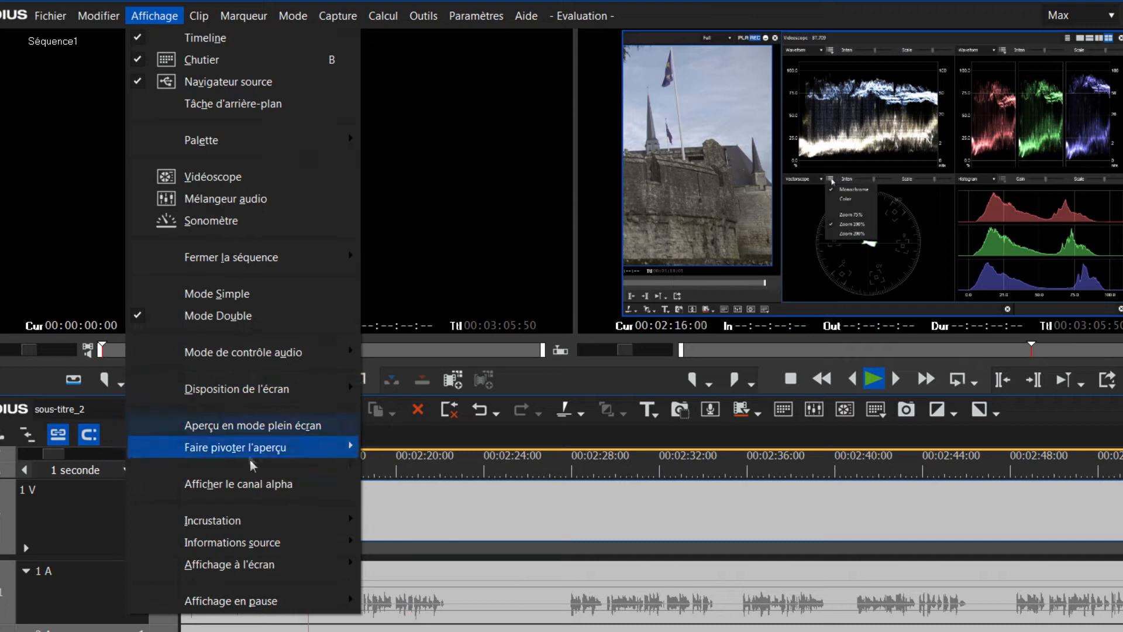
mouse_move(300, 526)
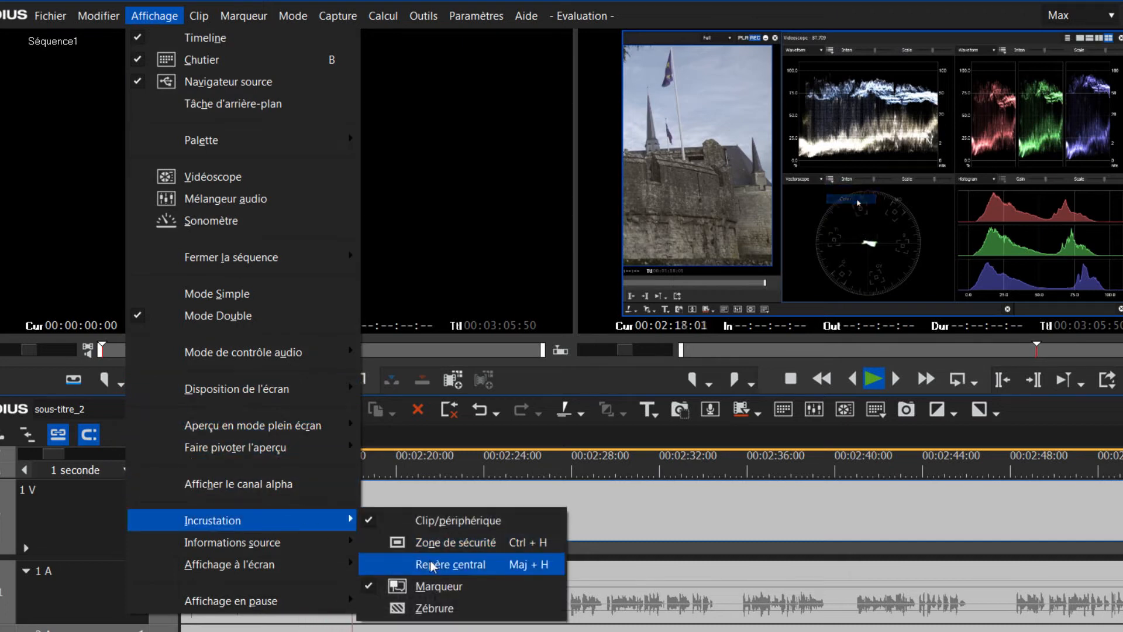
click(434, 543)
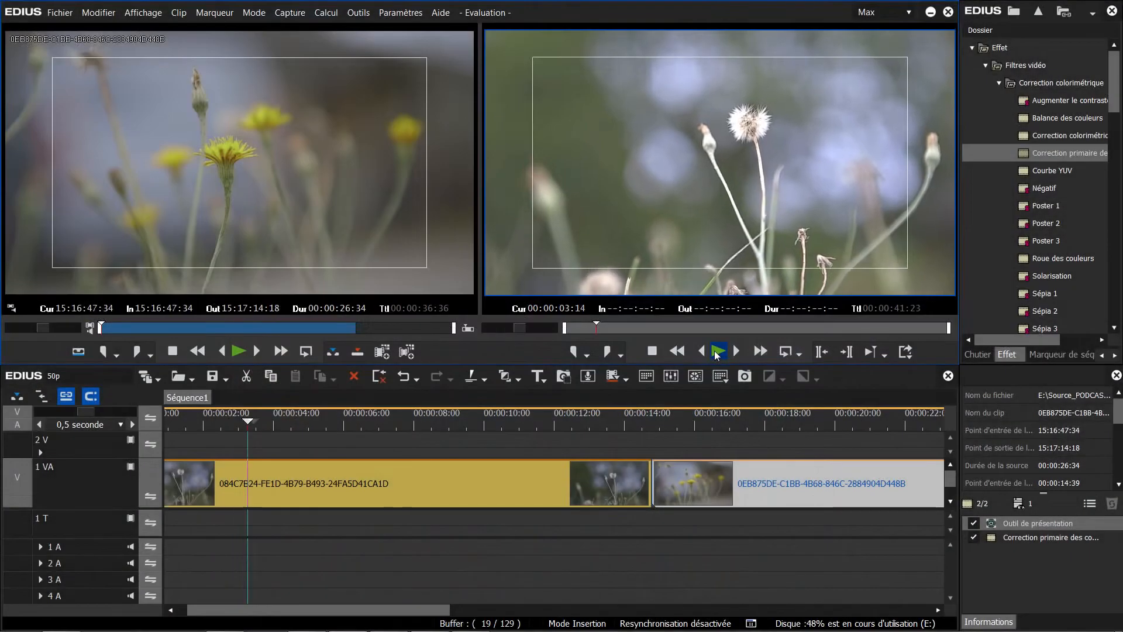
Step: Show the video scopes for the current timeline frame
click(717, 352)
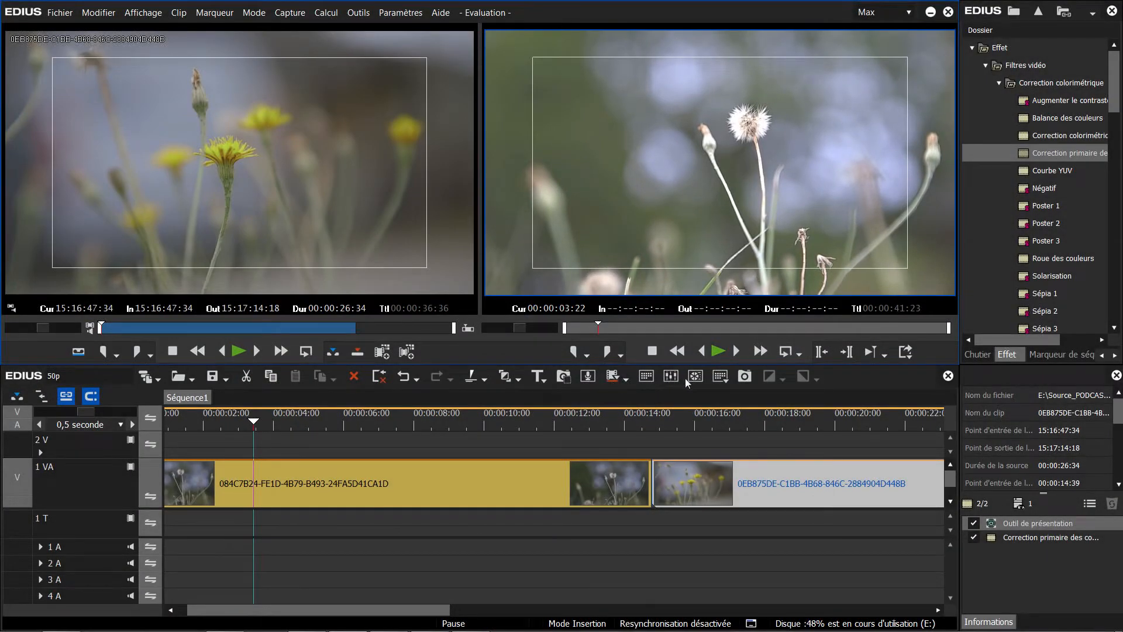
click(696, 378)
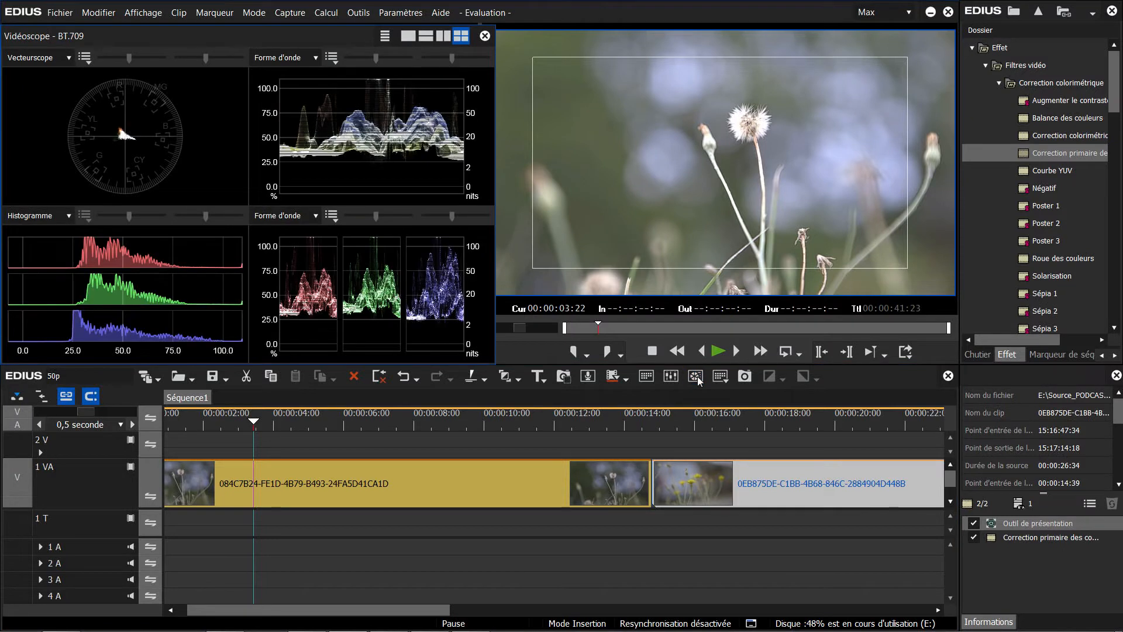
Step: Examine the GPU settings of the Sony RAW and Cinema RAW importers in the system settings
click(400, 14)
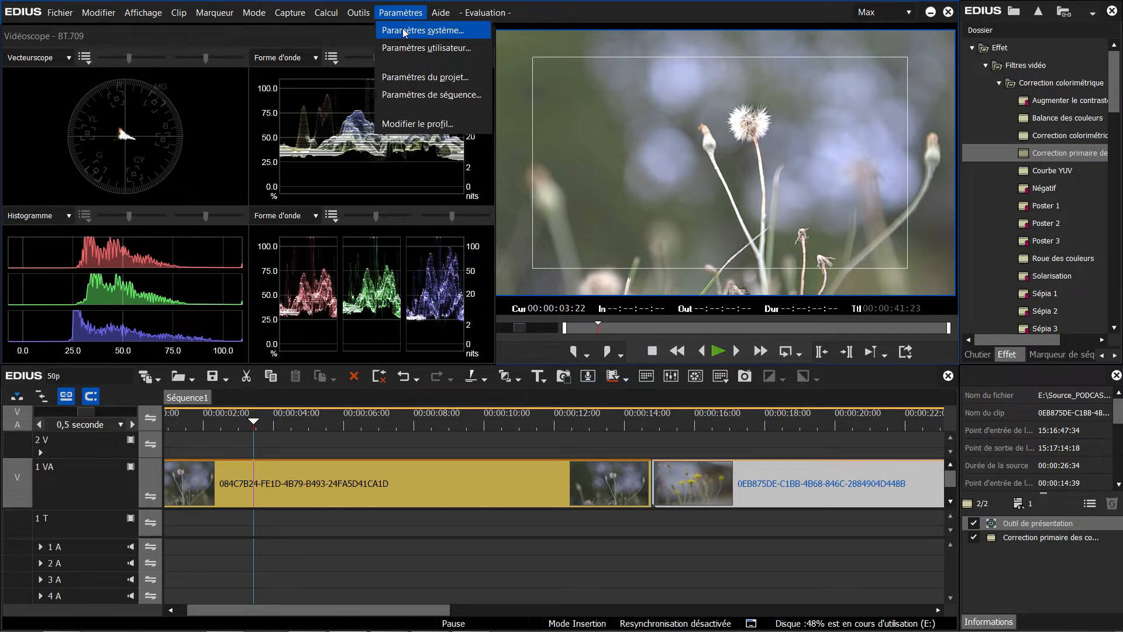
click(403, 32)
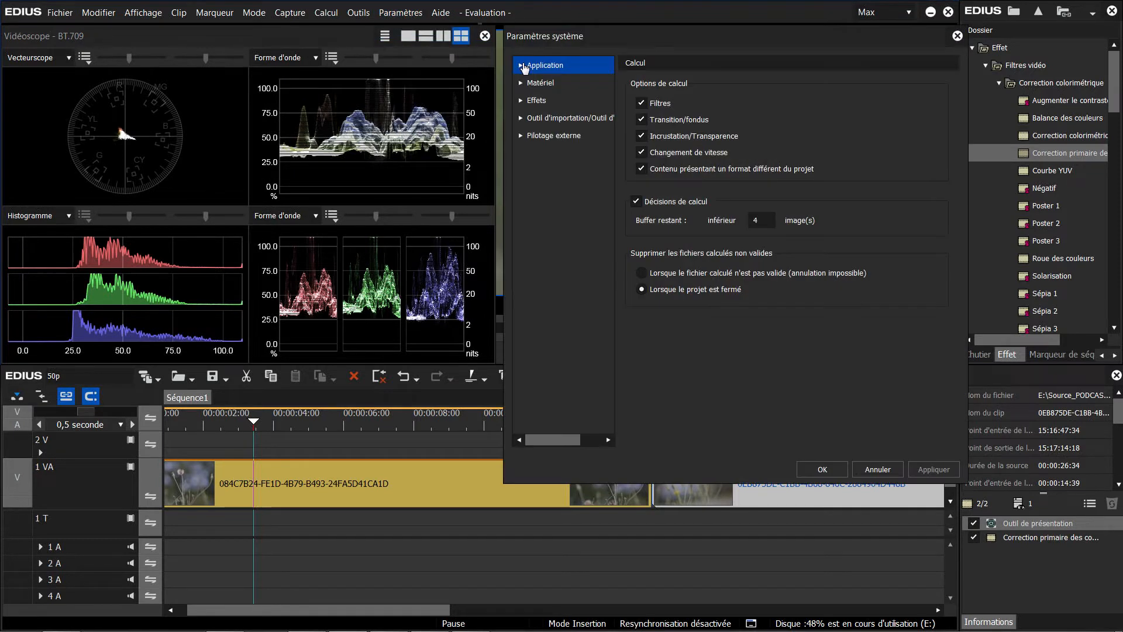
click(520, 118)
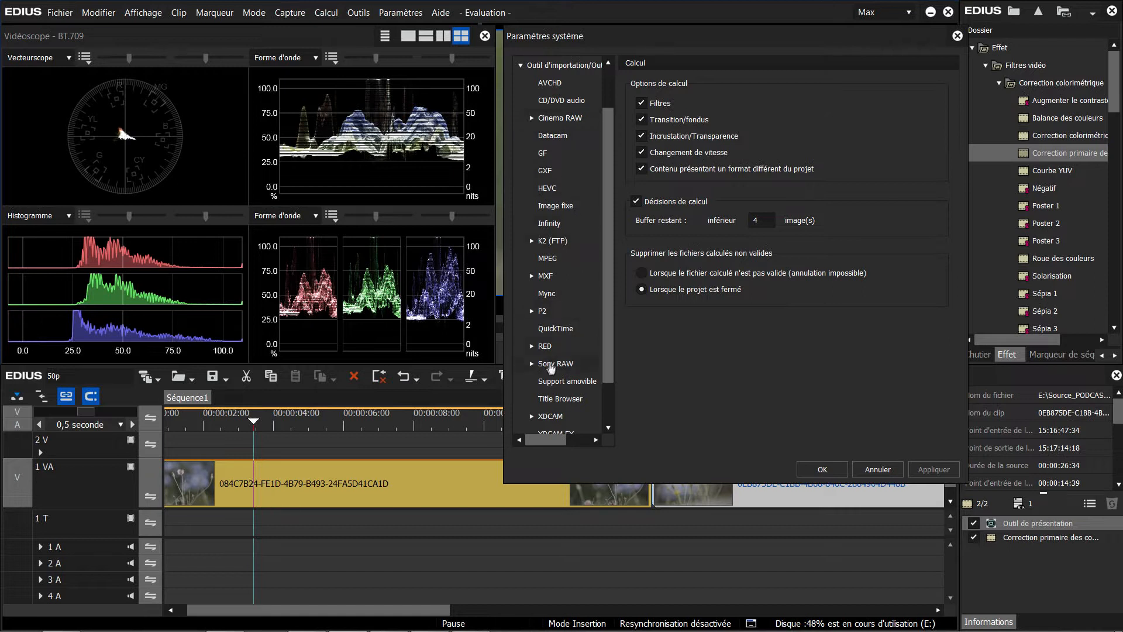
click(530, 363)
click(555, 381)
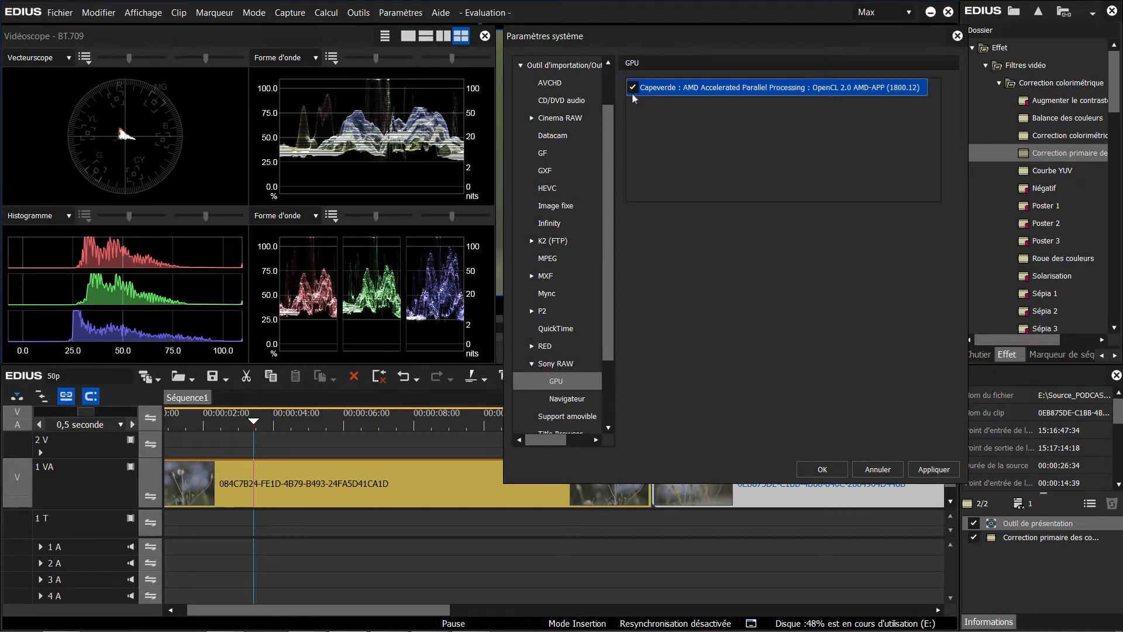
click(531, 119)
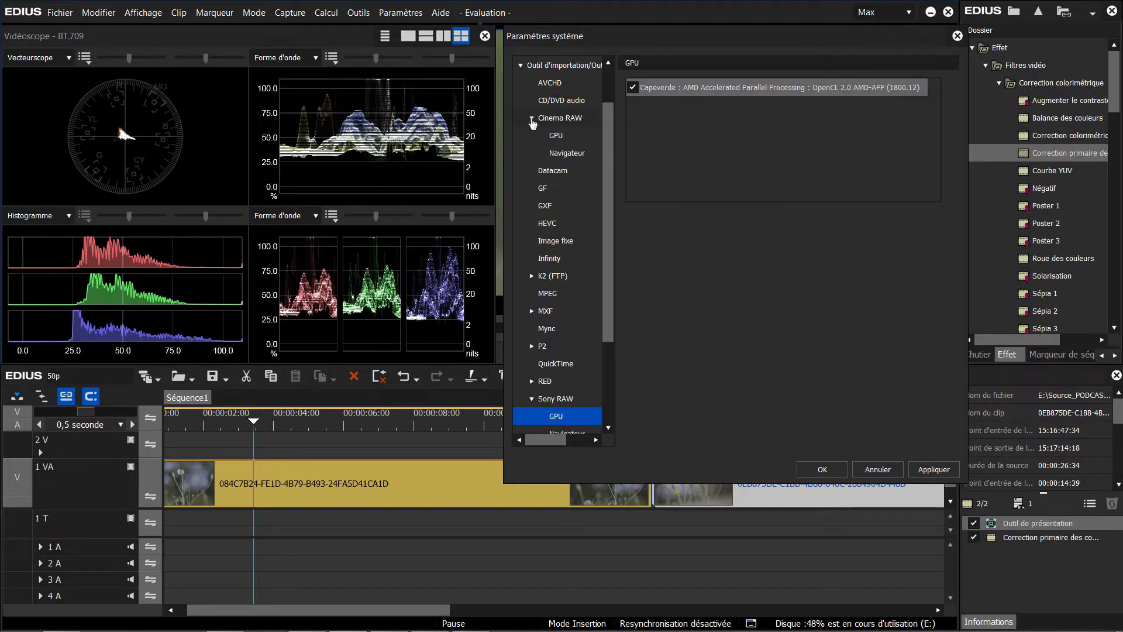
click(557, 136)
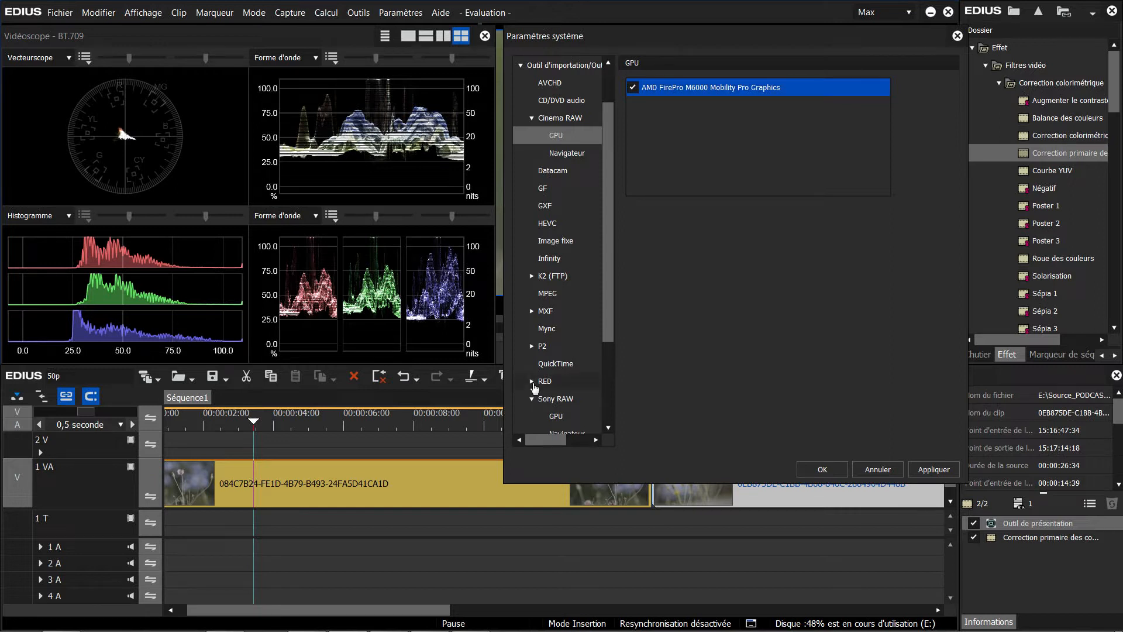
Step: Set the RED importer's GPU mode to OpenCL
click(531, 381)
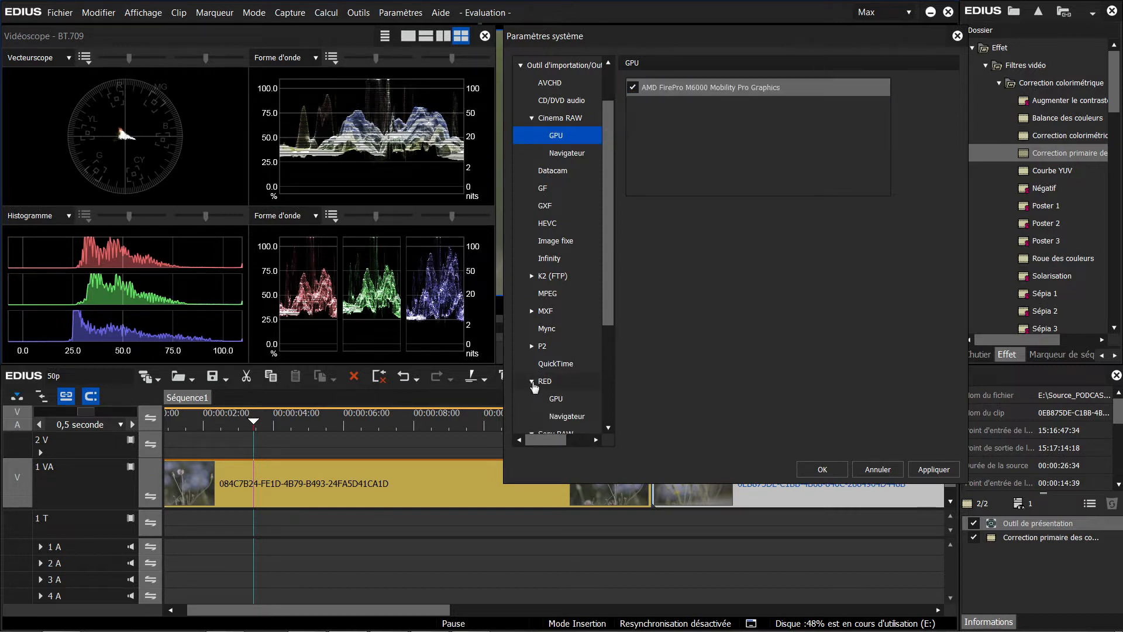
click(556, 400)
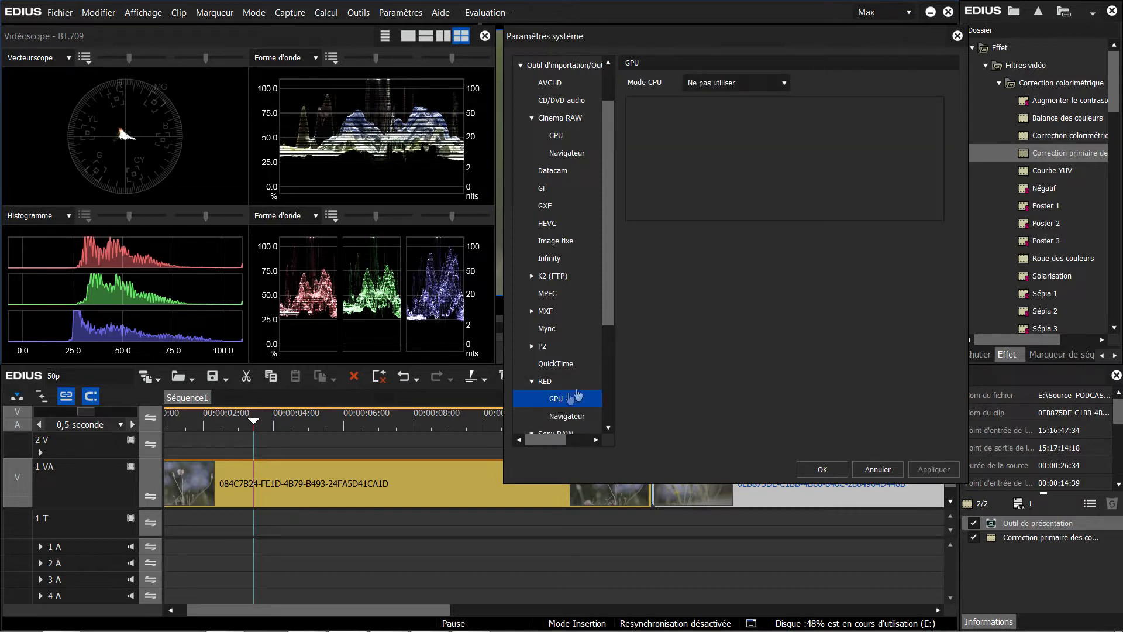
click(779, 83)
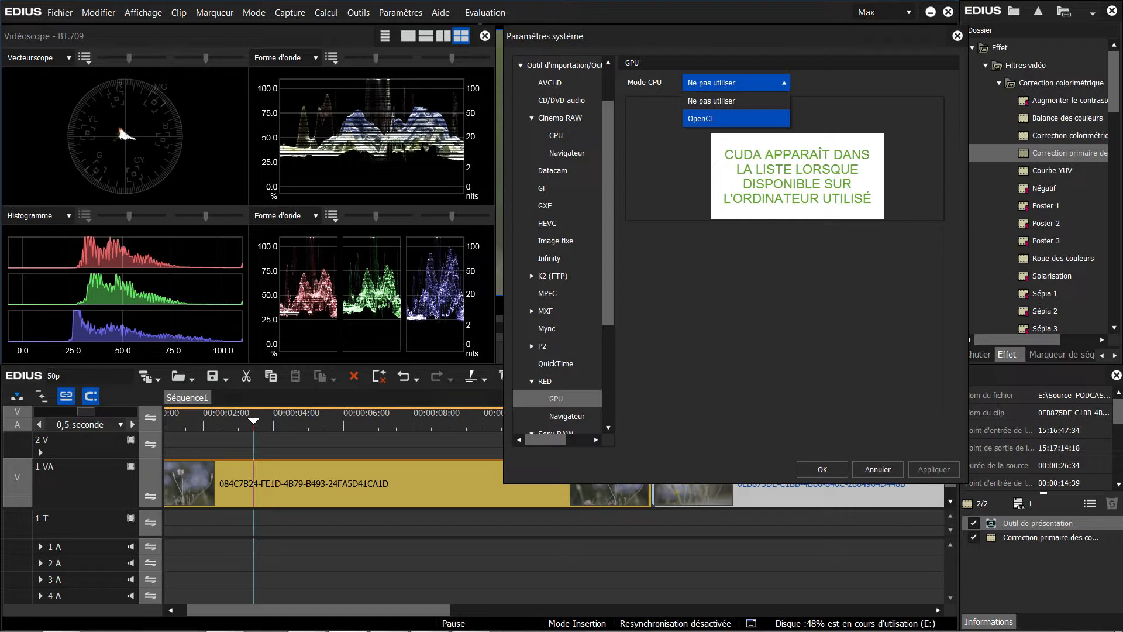
click(773, 125)
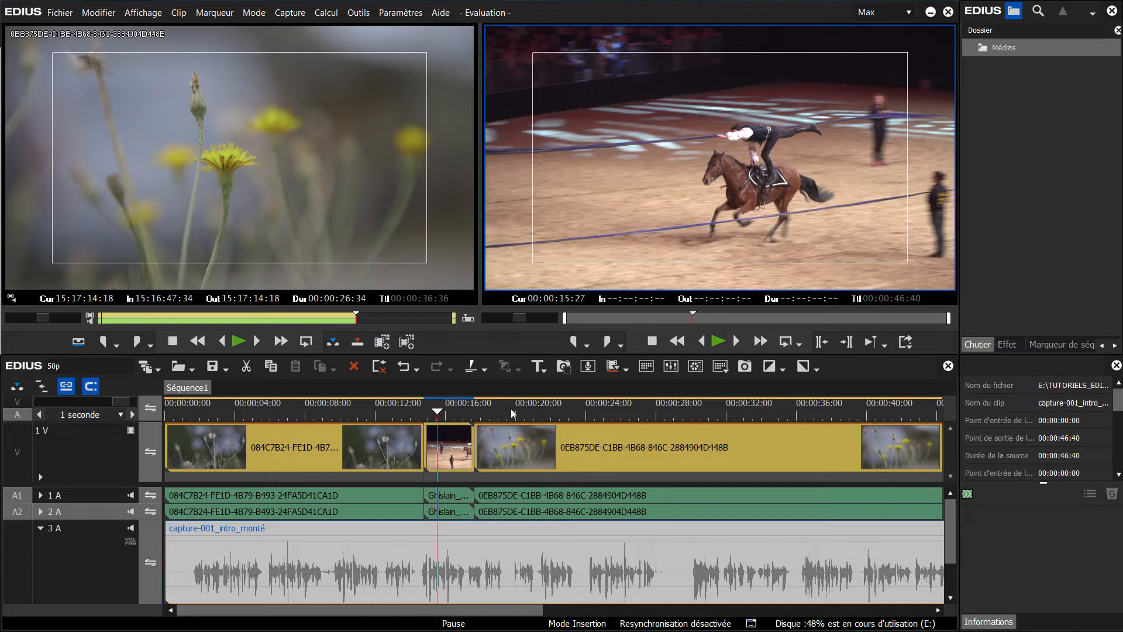
Step: Set the playback speed of the short horse-riding clip on track 1 V to 50%
right_click(441, 452)
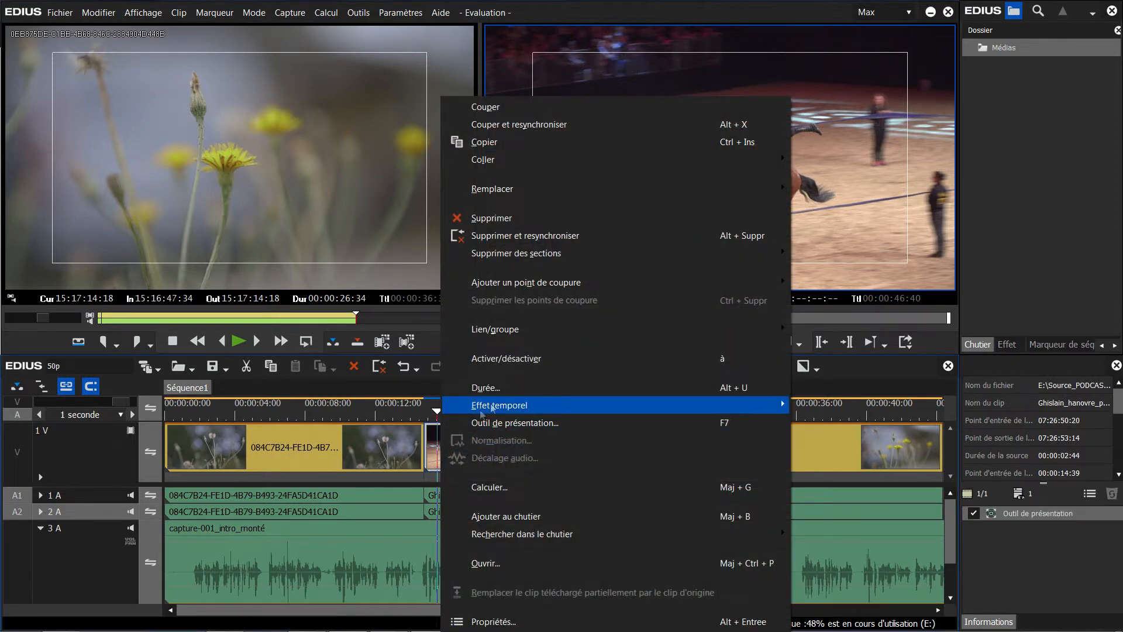
mouse_move(492, 408)
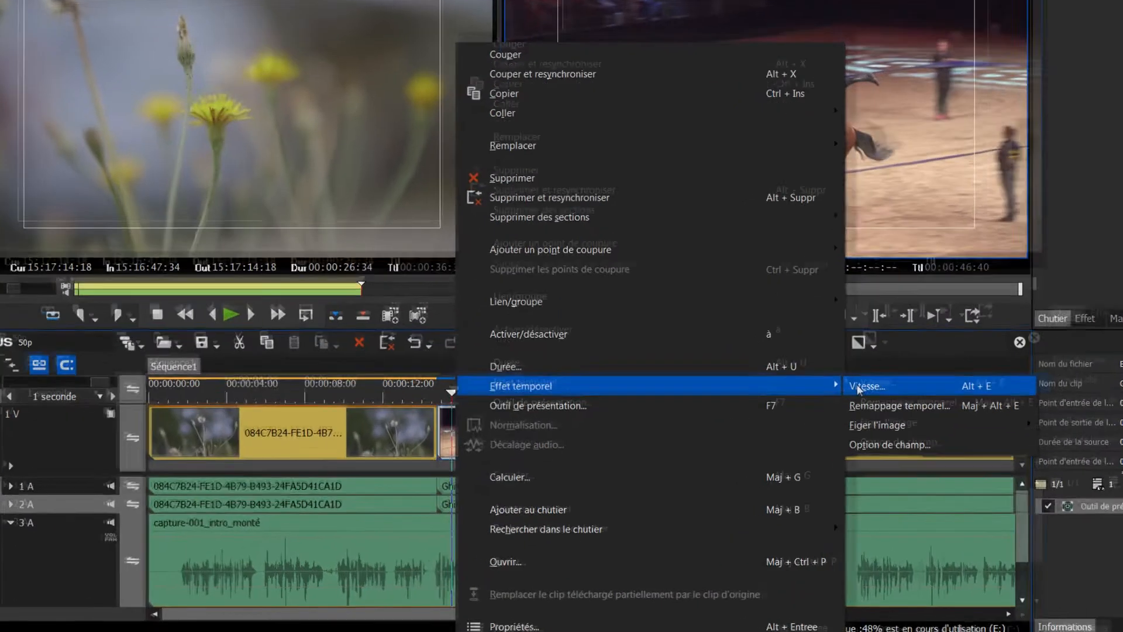
click(804, 407)
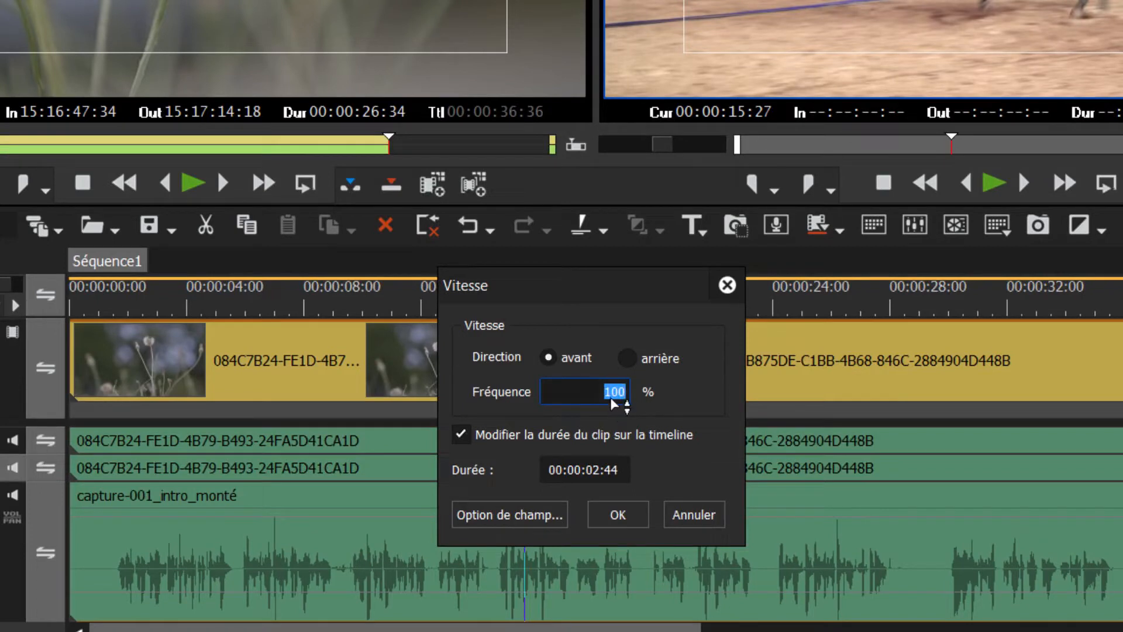
text(50)
Step: Set the clip's optical flow interpolation to Personnalisé with Correspondance avancée enabled, and raise the precision towards Aigu
click(499, 518)
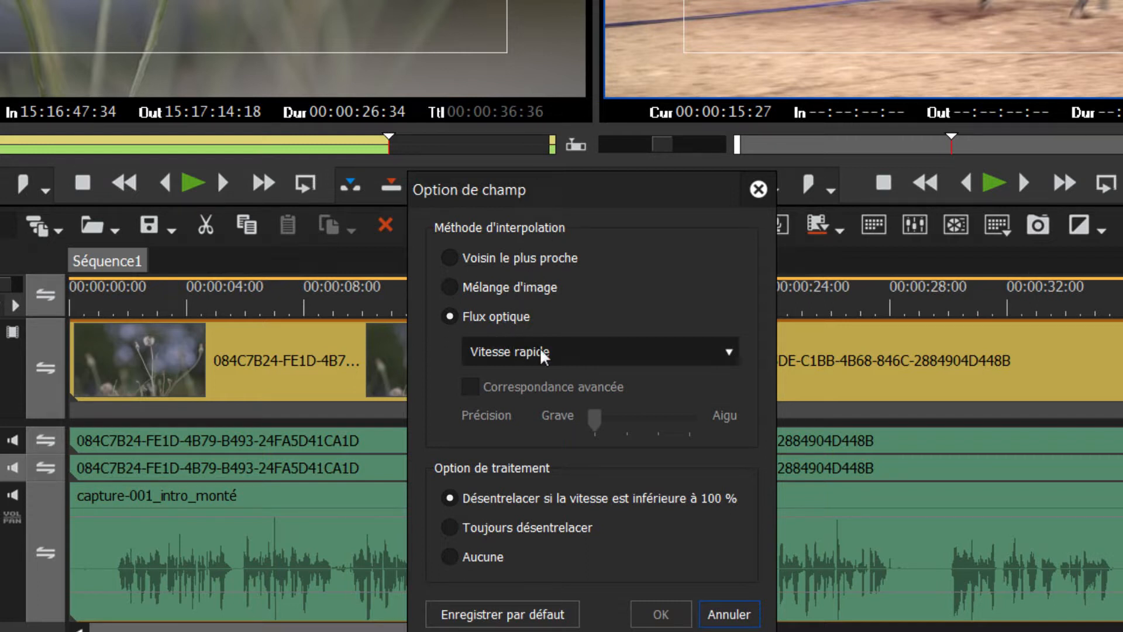
click(566, 350)
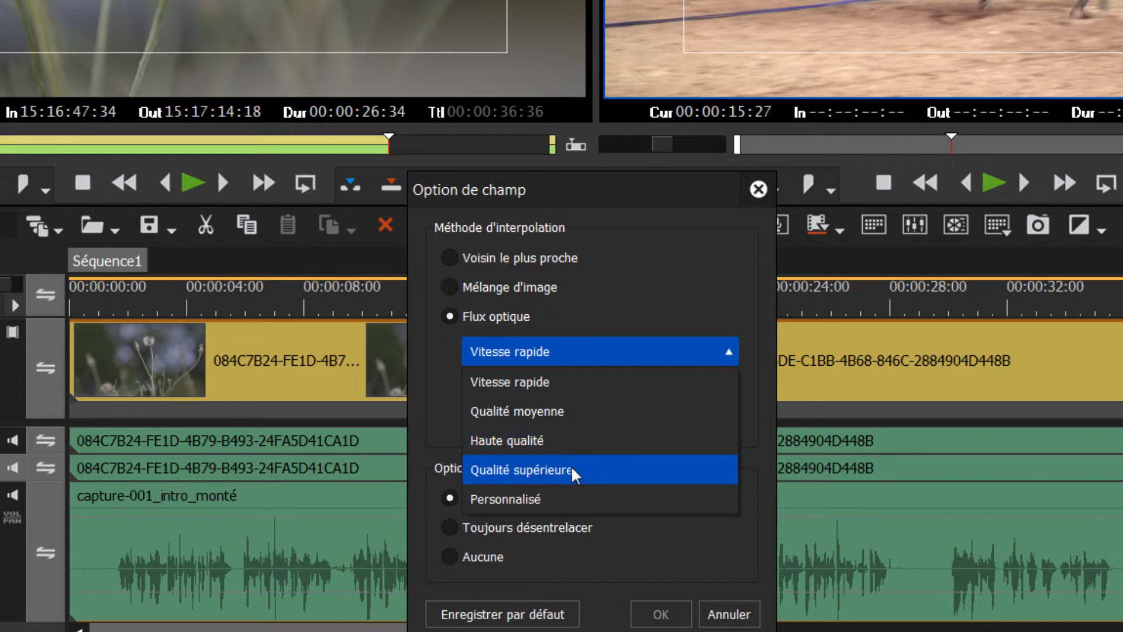
click(549, 502)
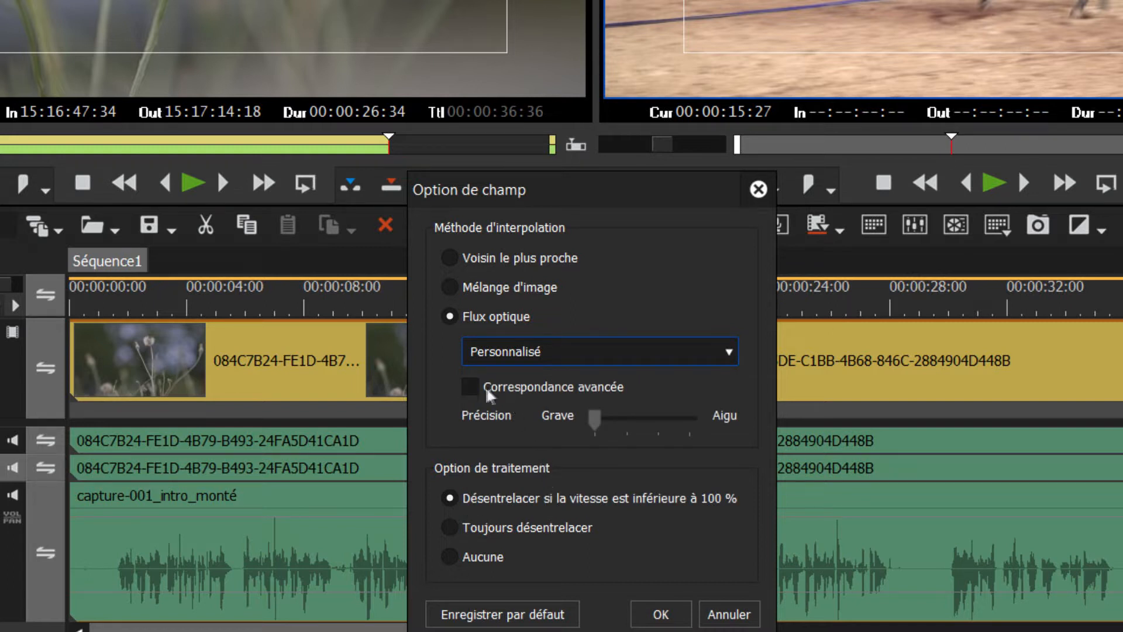
click(469, 387)
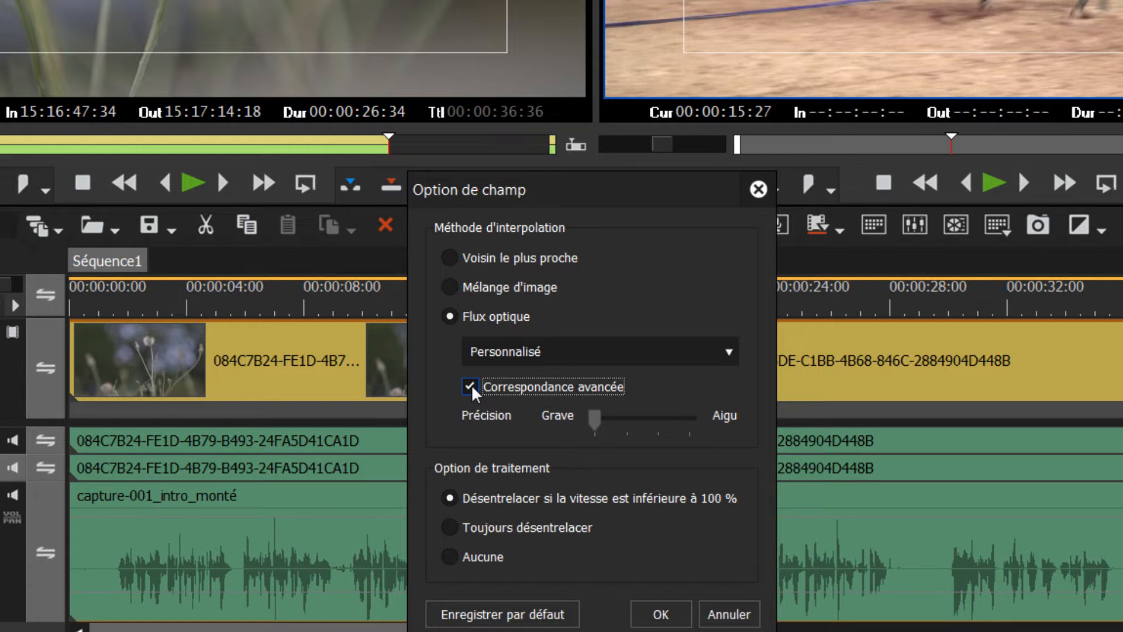
click(622, 418)
click(661, 417)
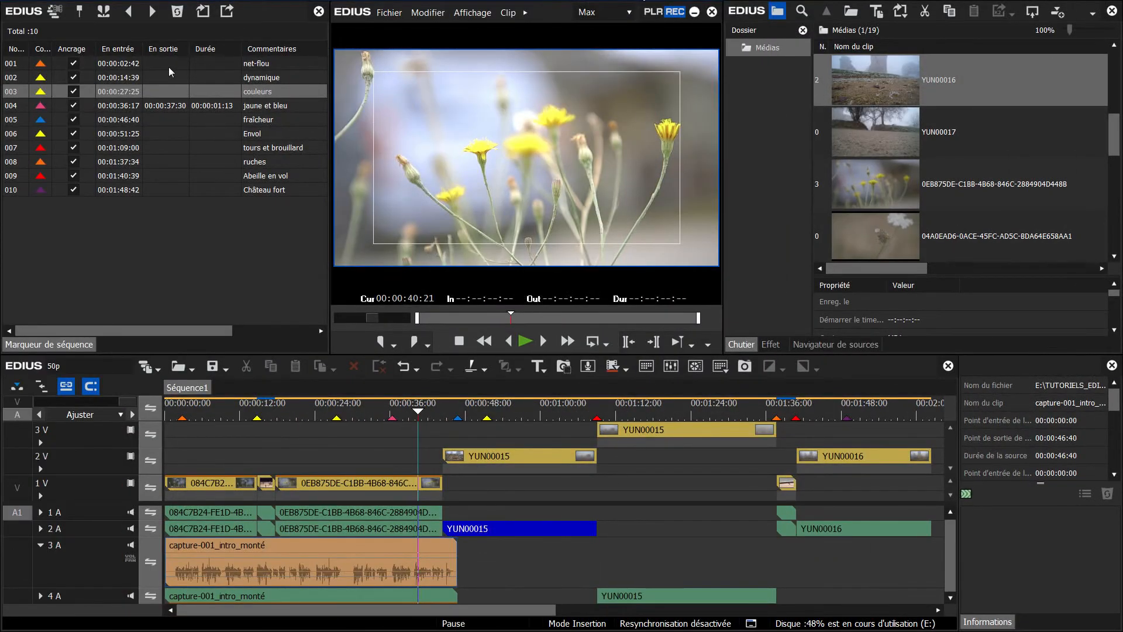
Step: Look at the colour choices for sequence marker 001 (net-flou) without picking one
click(41, 65)
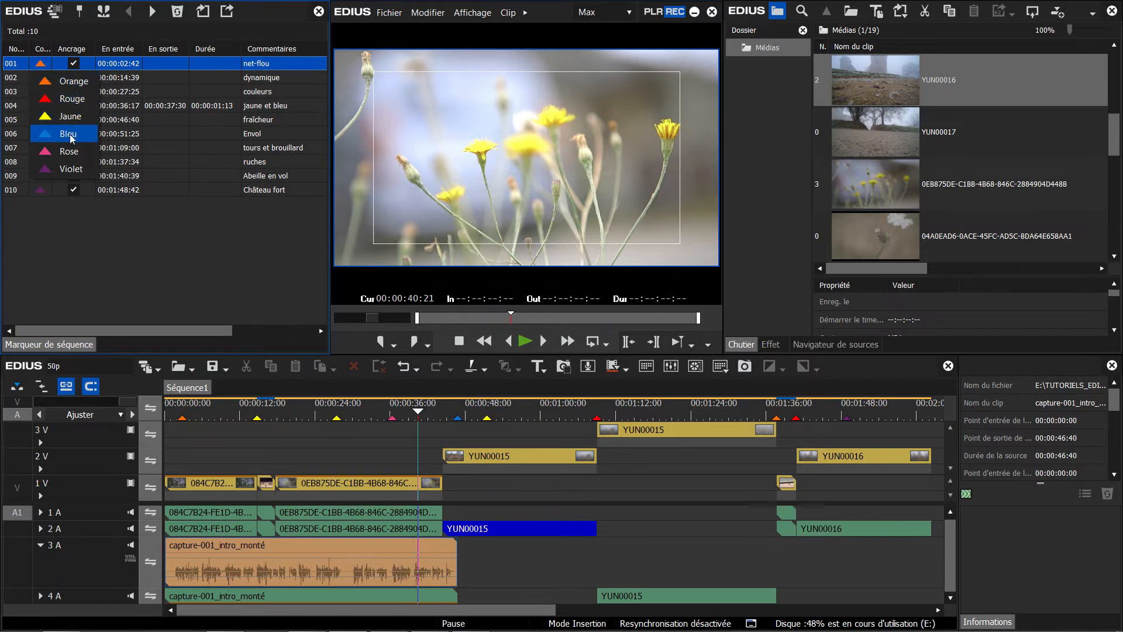
click(178, 34)
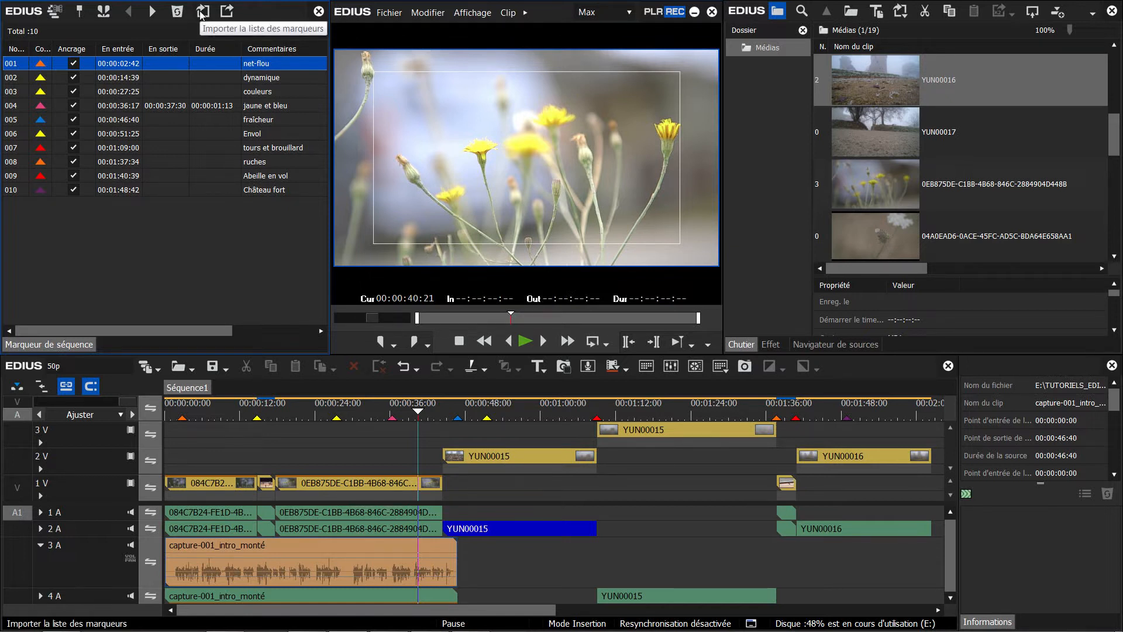
Step: Export the sequence marker list as an XML file (Ver.4) named "liste de marqueurs"
click(228, 13)
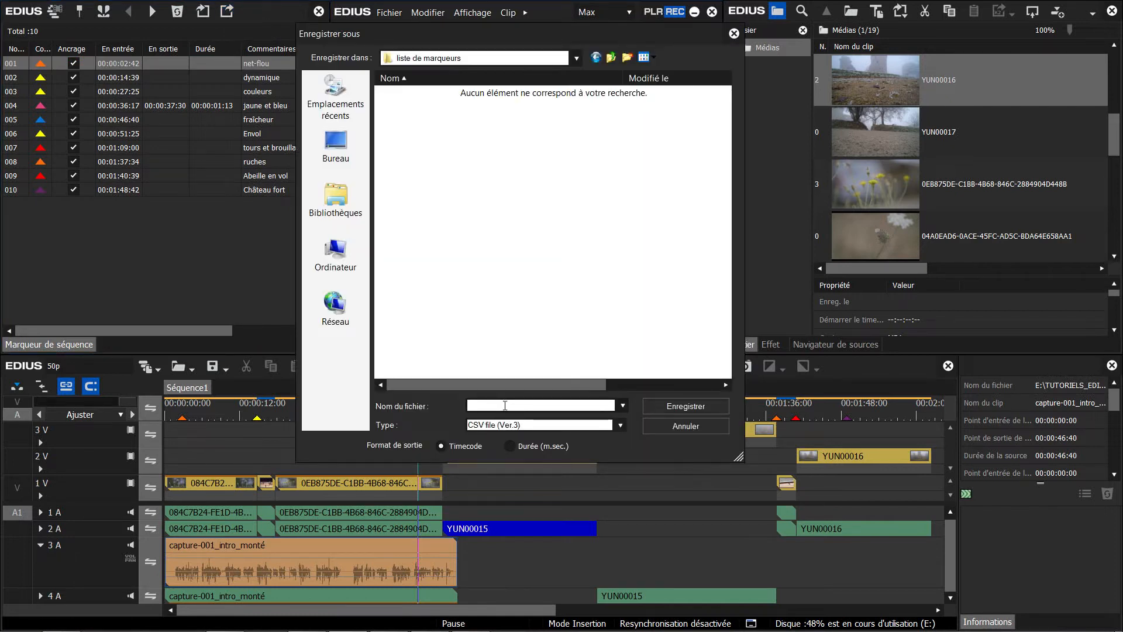
click(506, 424)
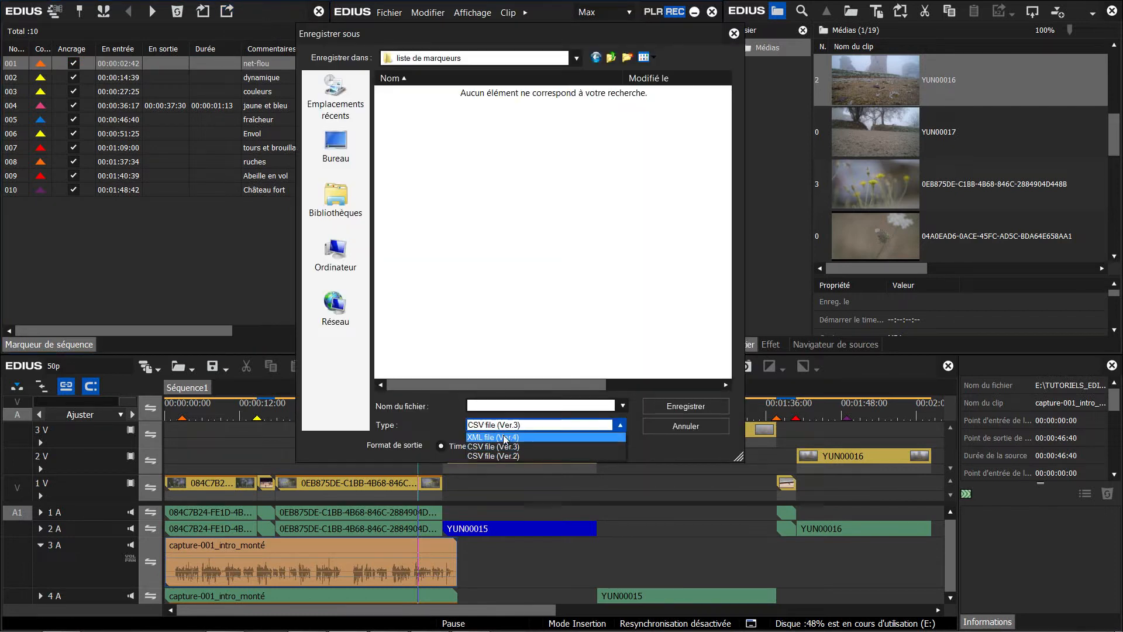
click(504, 438)
click(495, 404)
text(liste)
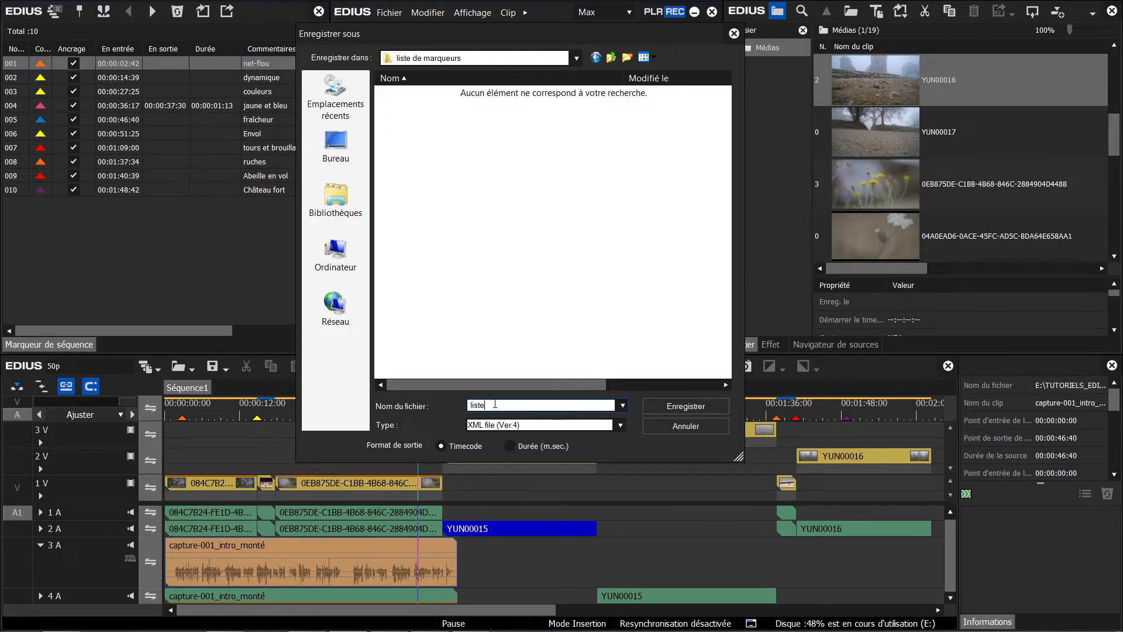
text( de marqueurs)
click(685, 406)
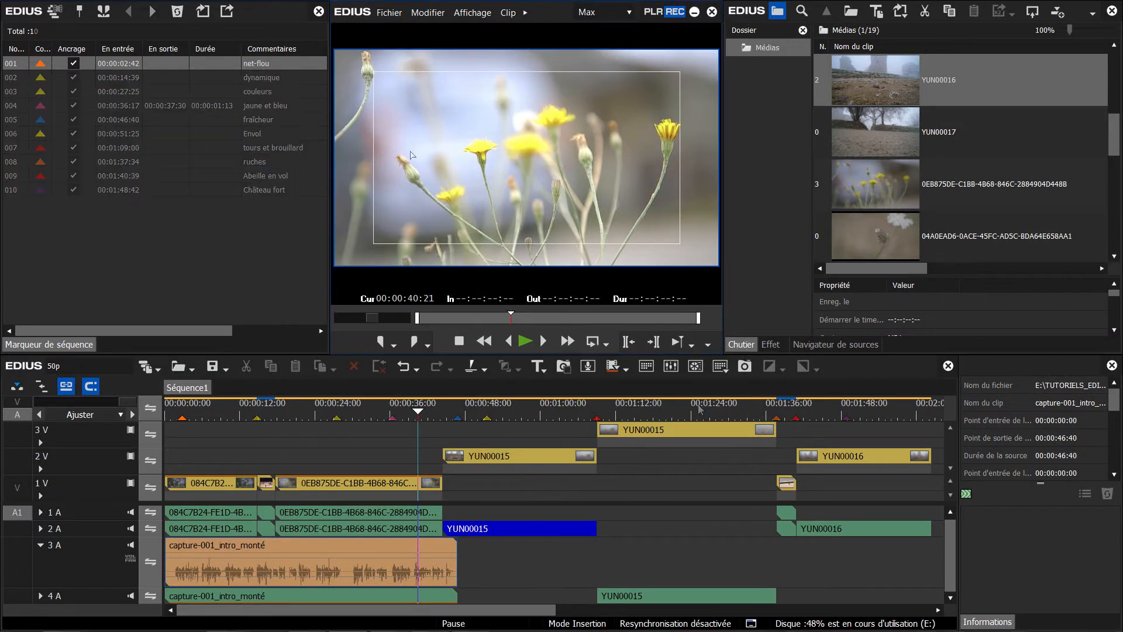
Step: Import the CSV marker list "liste de marqueurs" into the sequence markers
click(203, 12)
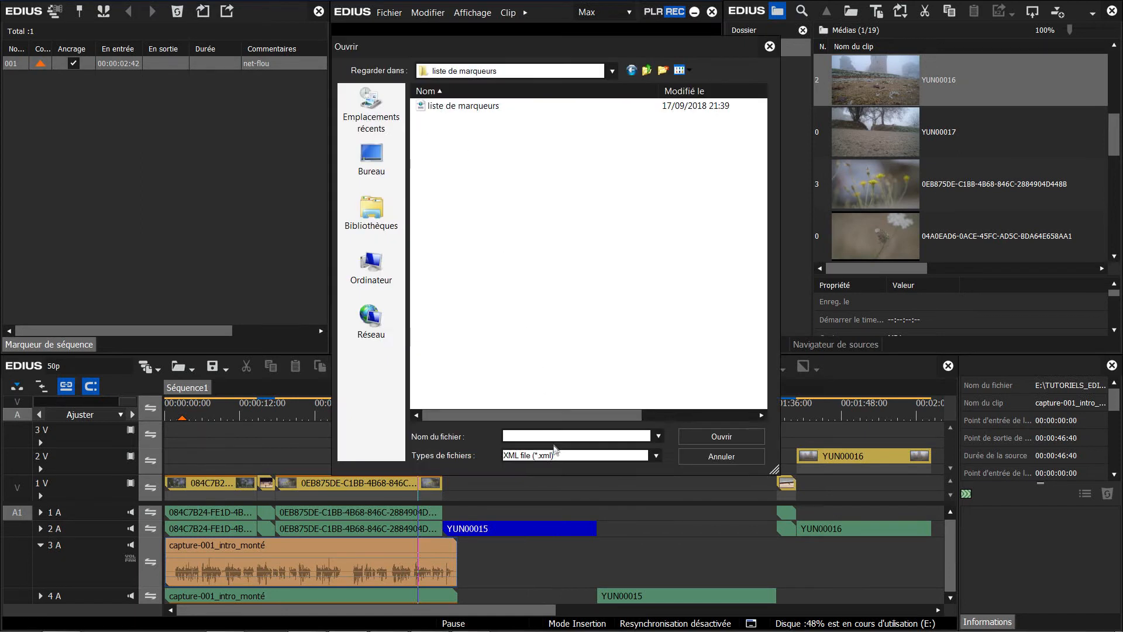
click(557, 459)
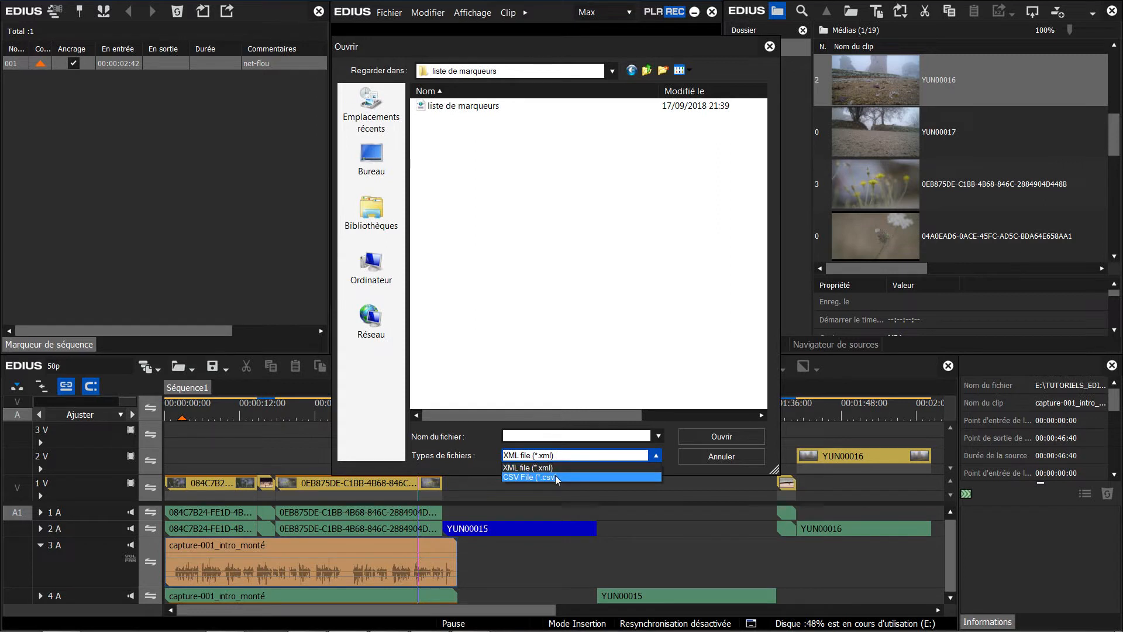
click(557, 479)
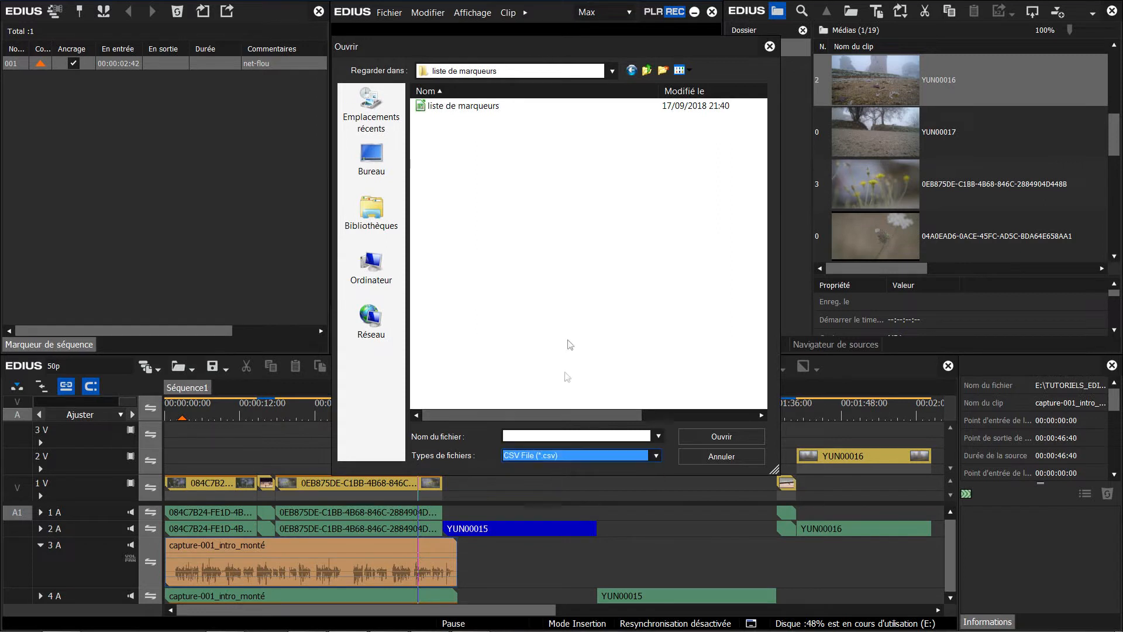
double_click(462, 109)
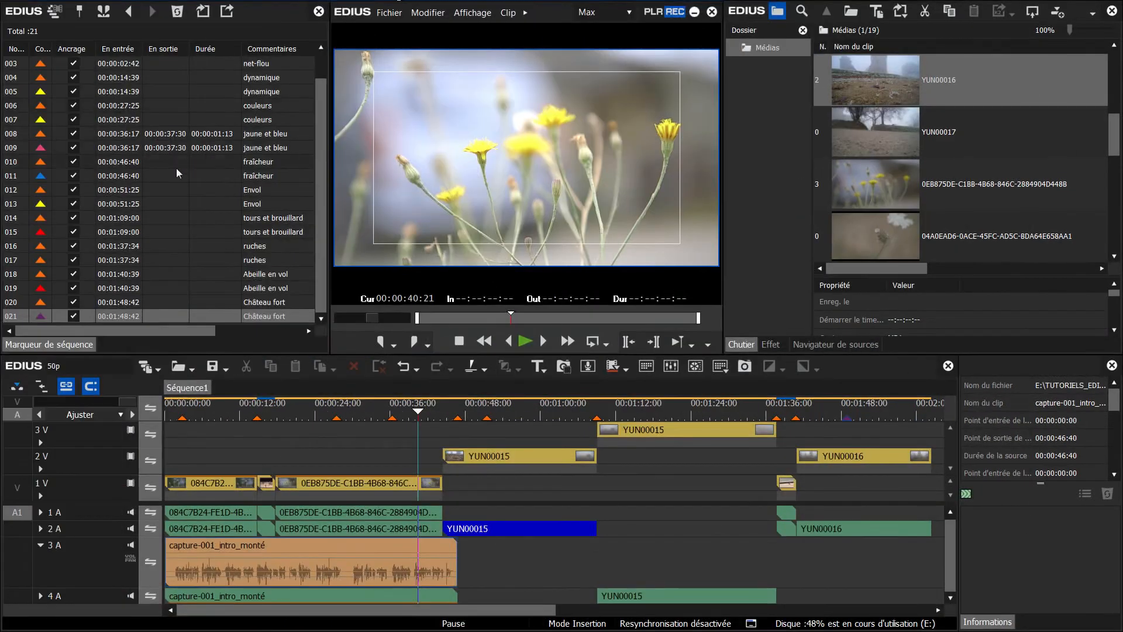
Step: Export the sequence marker list as a CSV file (Ver.3) with Timecode output format, named "liste de marqueurs"
click(227, 11)
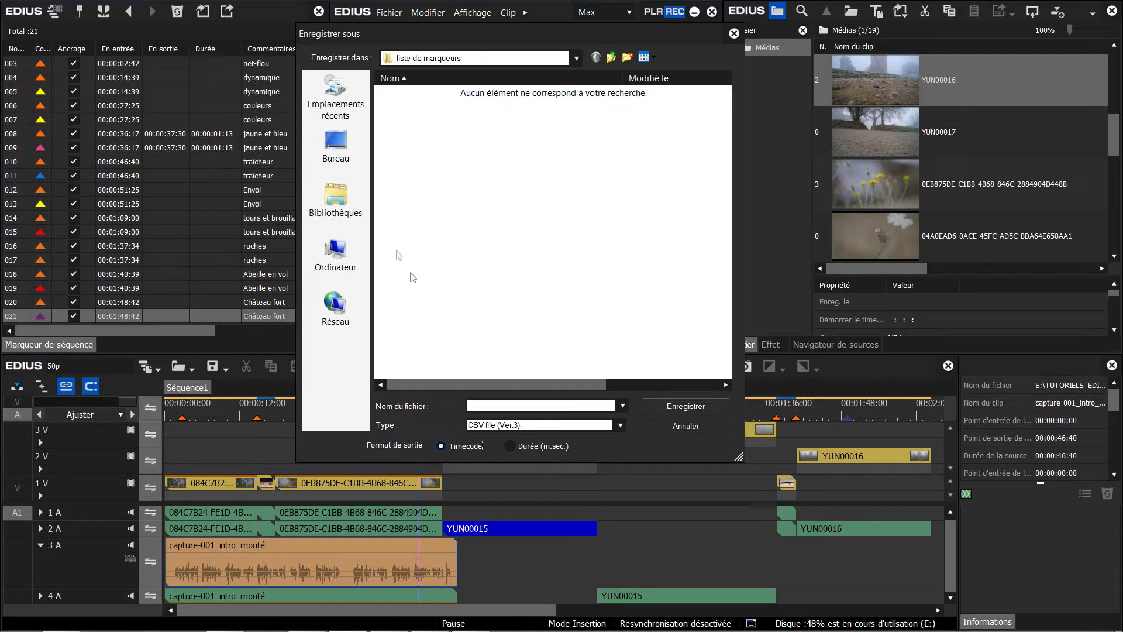
click(505, 425)
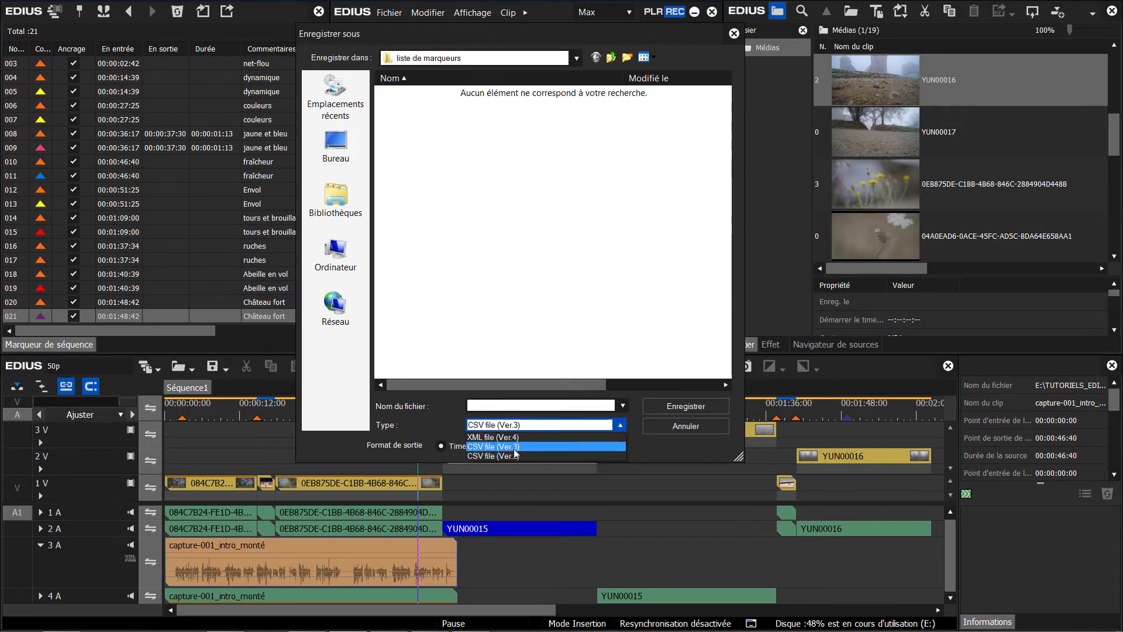
click(515, 448)
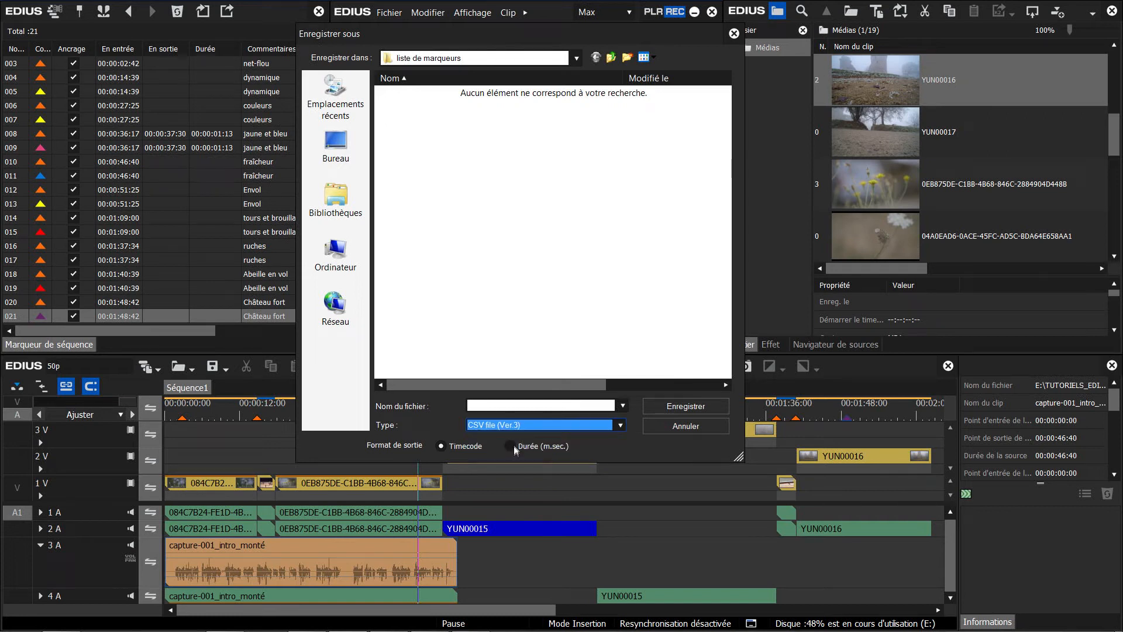
click(500, 405)
text(li)
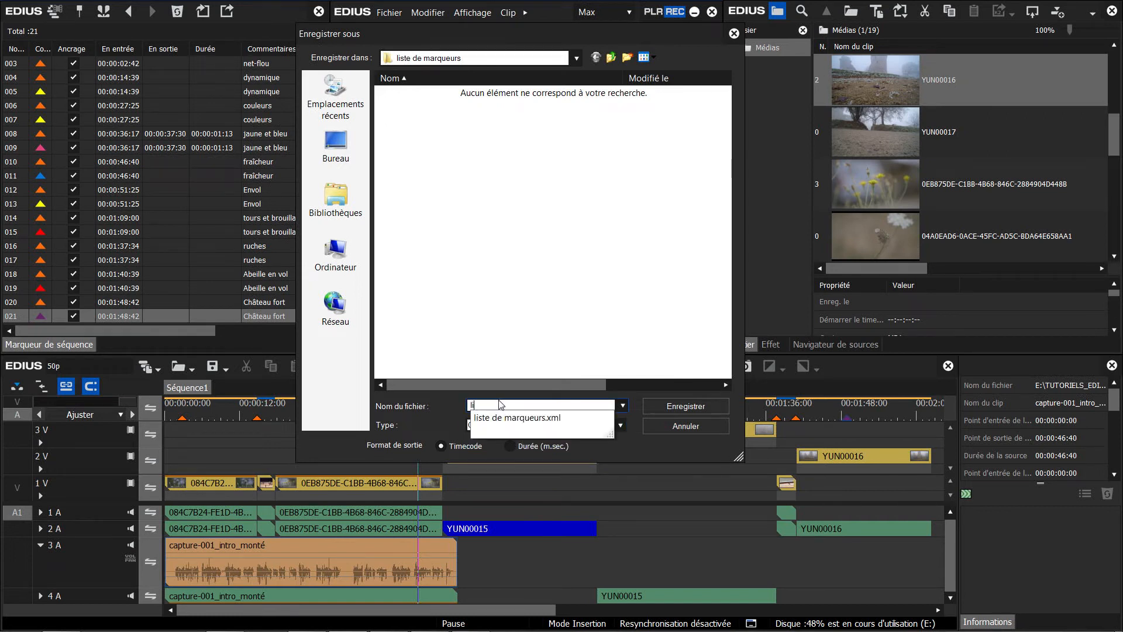
text(ste demarqueurs)
key(Return)
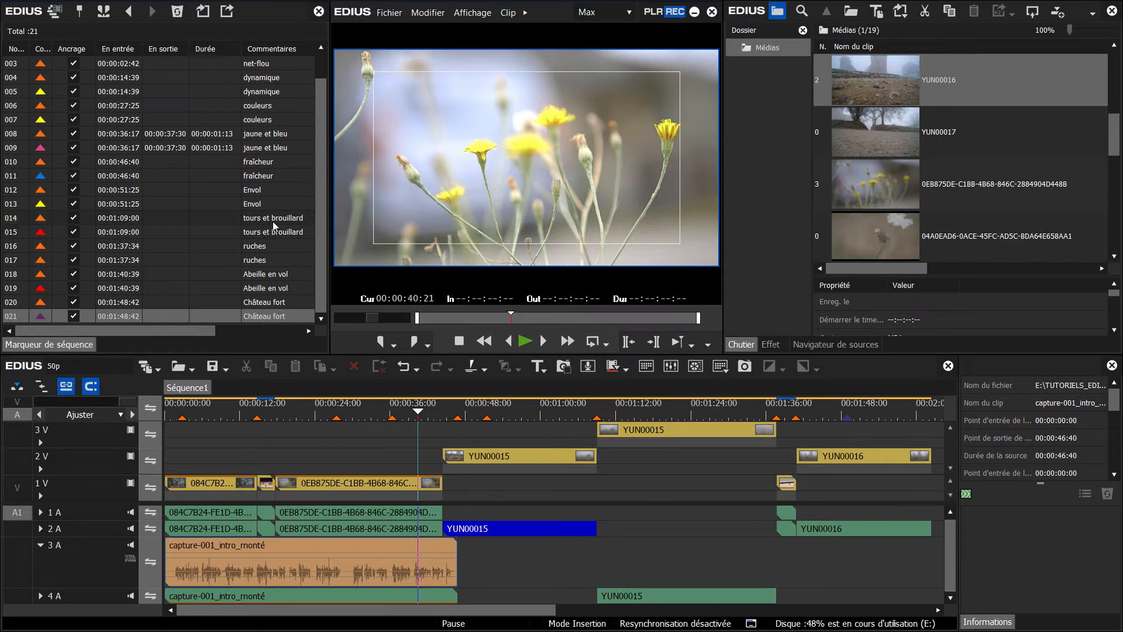
Step: In the user settings, add the blue in/out marker button to the current buttons of the Marqueur window
click(524, 12)
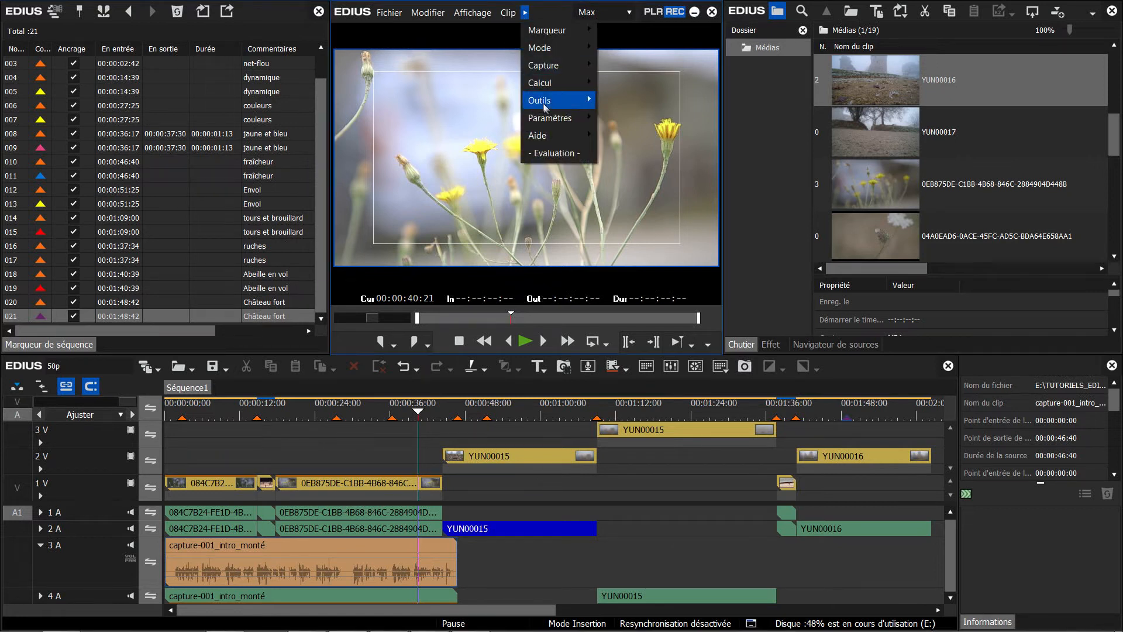
mouse_move(547, 119)
click(619, 136)
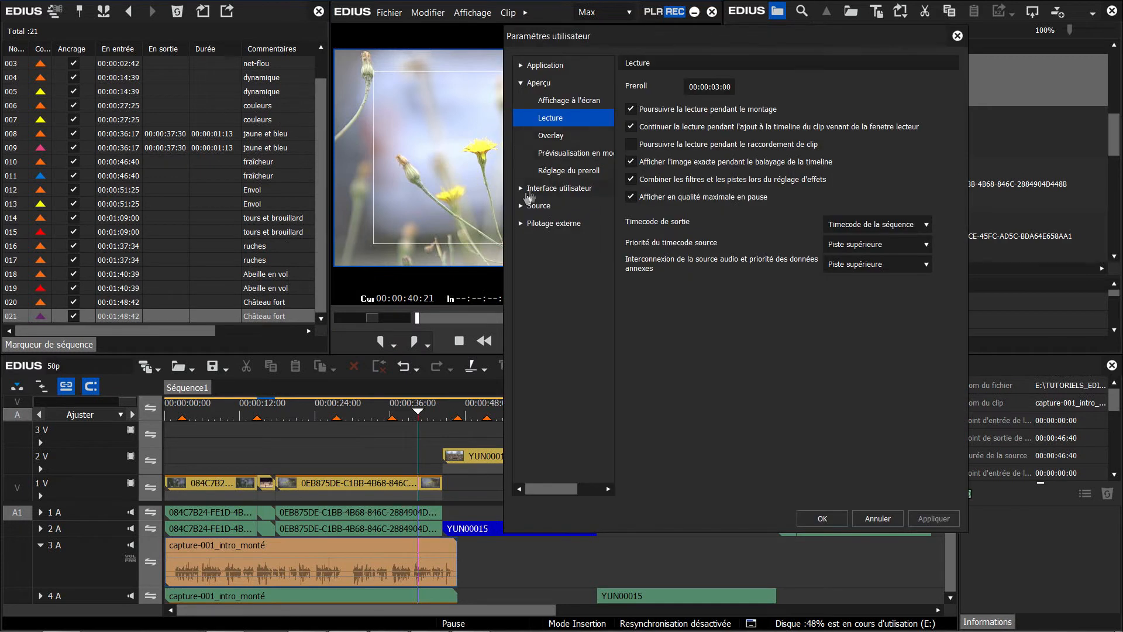
click(519, 189)
click(532, 206)
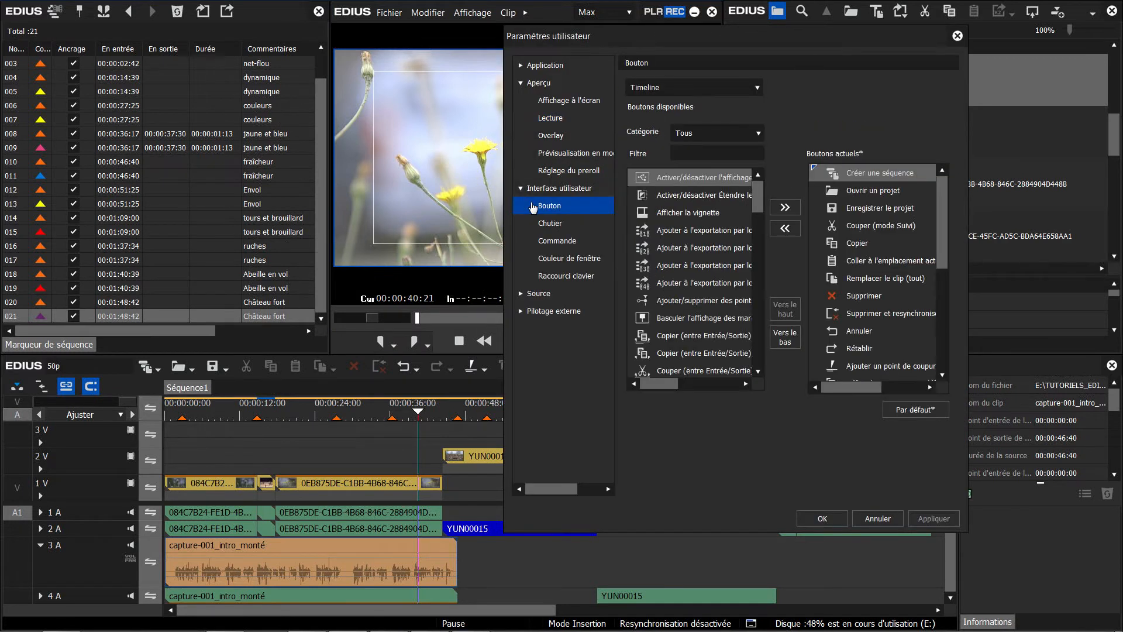
click(646, 89)
click(652, 398)
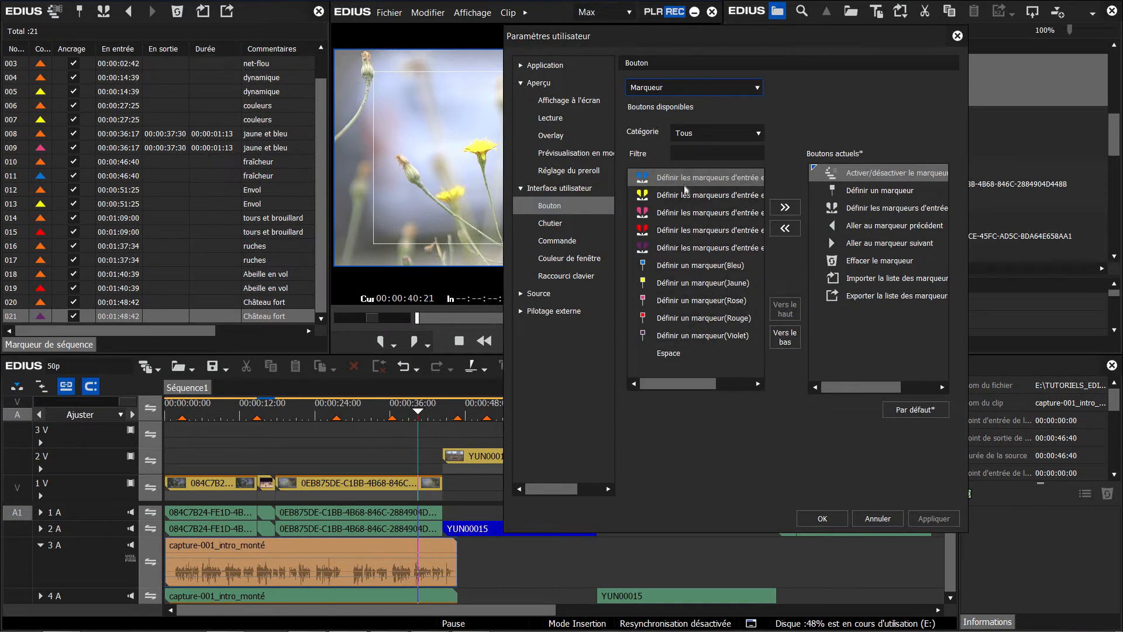
click(784, 207)
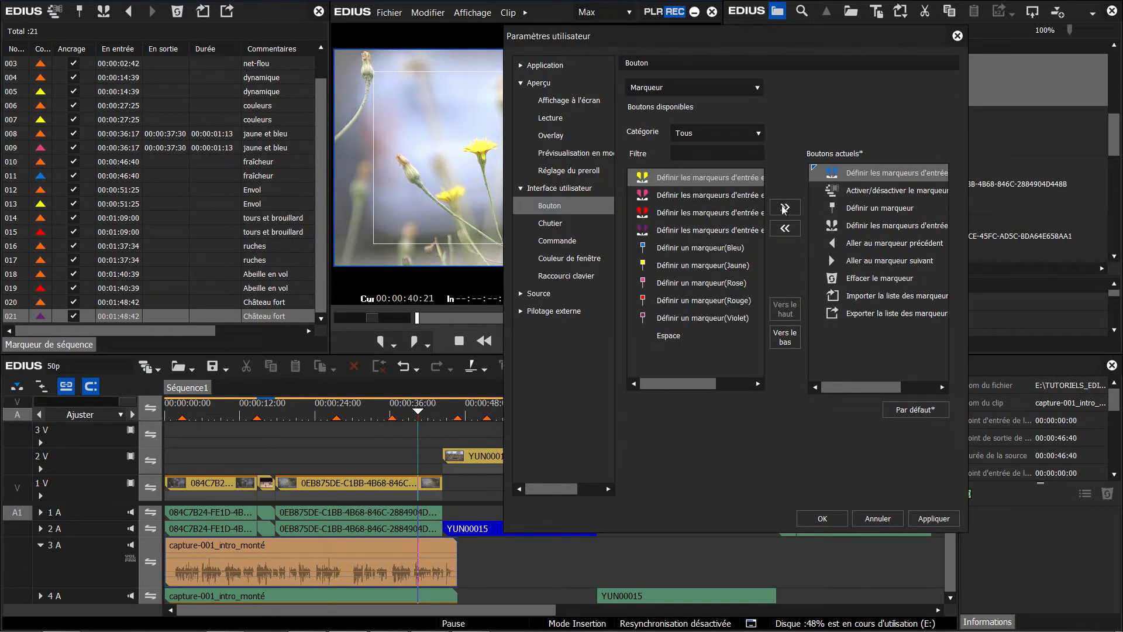
click(822, 518)
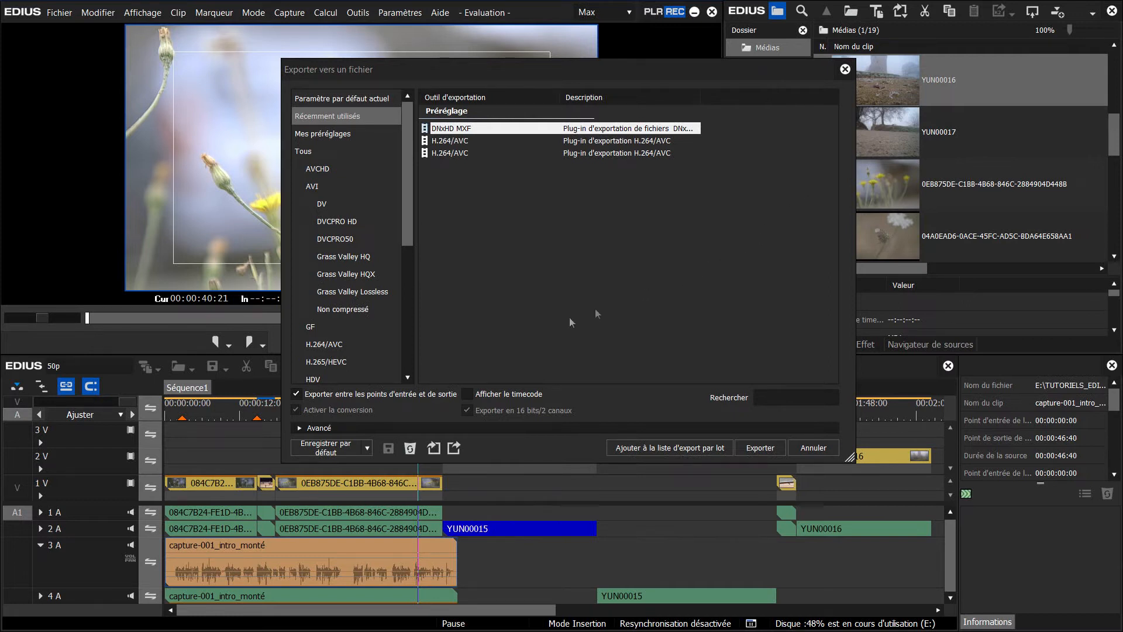
Step: Save the Grass Valley HQX AVI exporter as default export 4
click(367, 448)
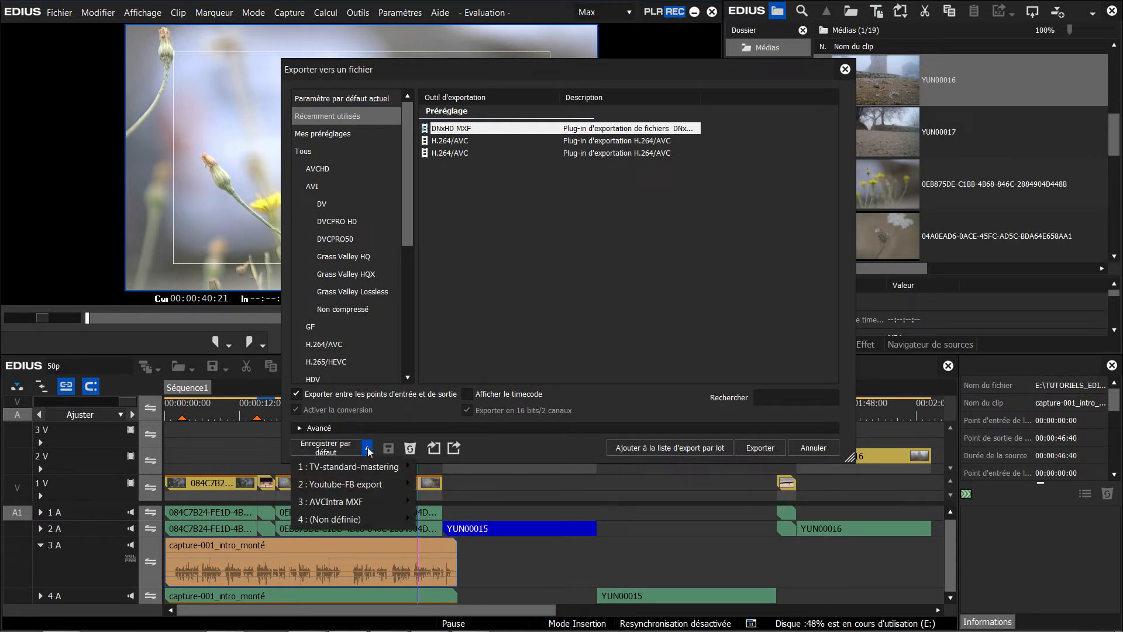
mouse_move(410, 211)
mouse_down()
mouse_move(416, 258)
mouse_move(416, 227)
mouse_up()
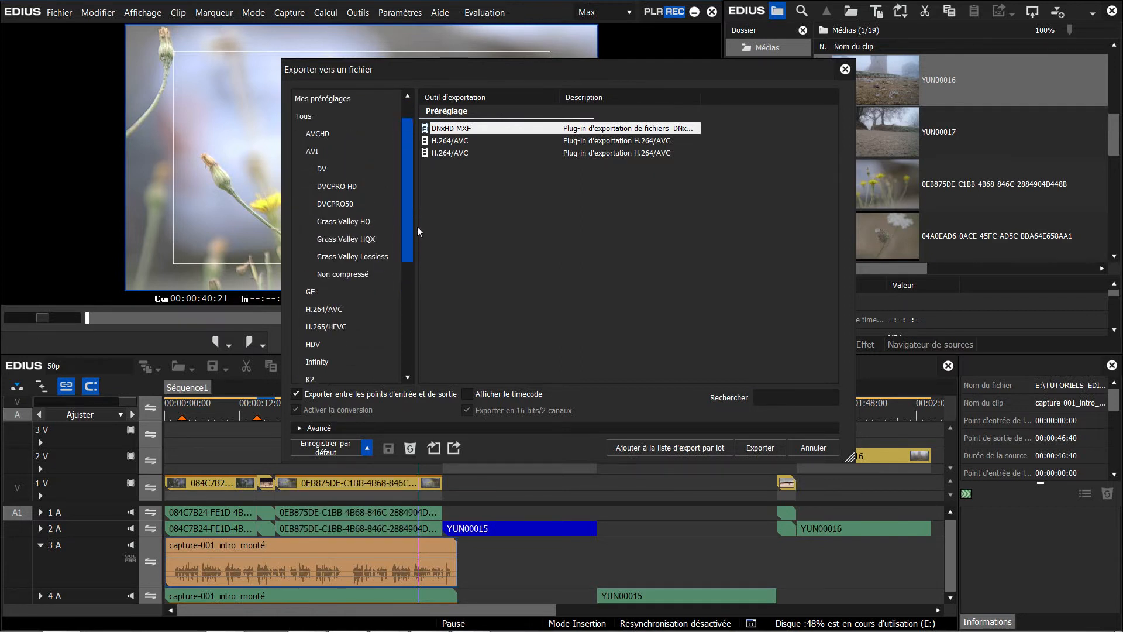
click(363, 240)
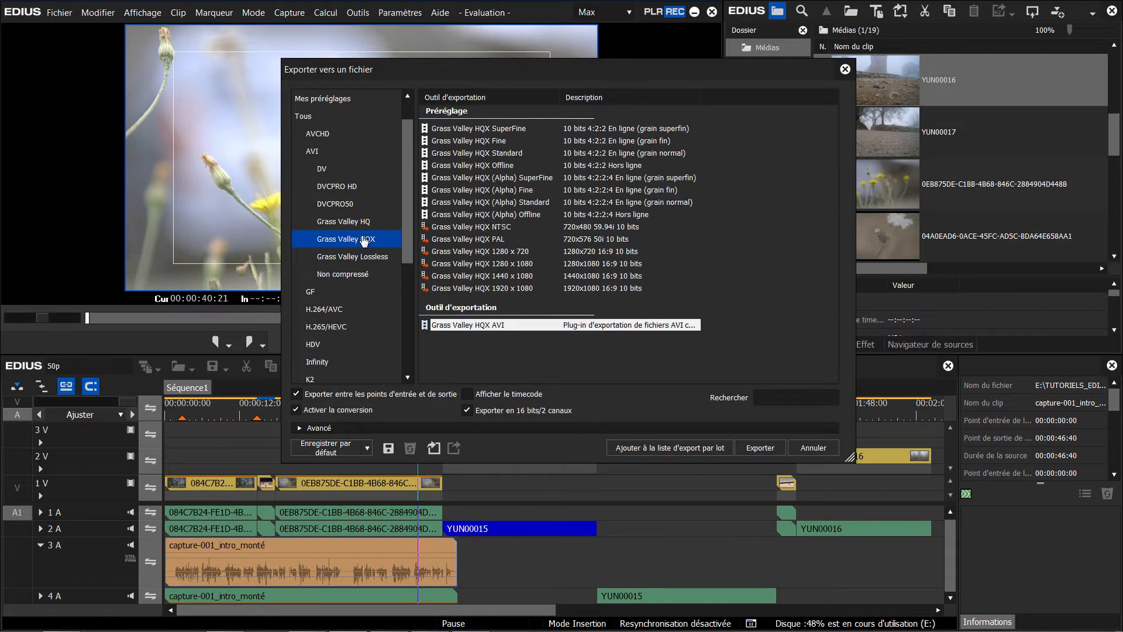
click(367, 449)
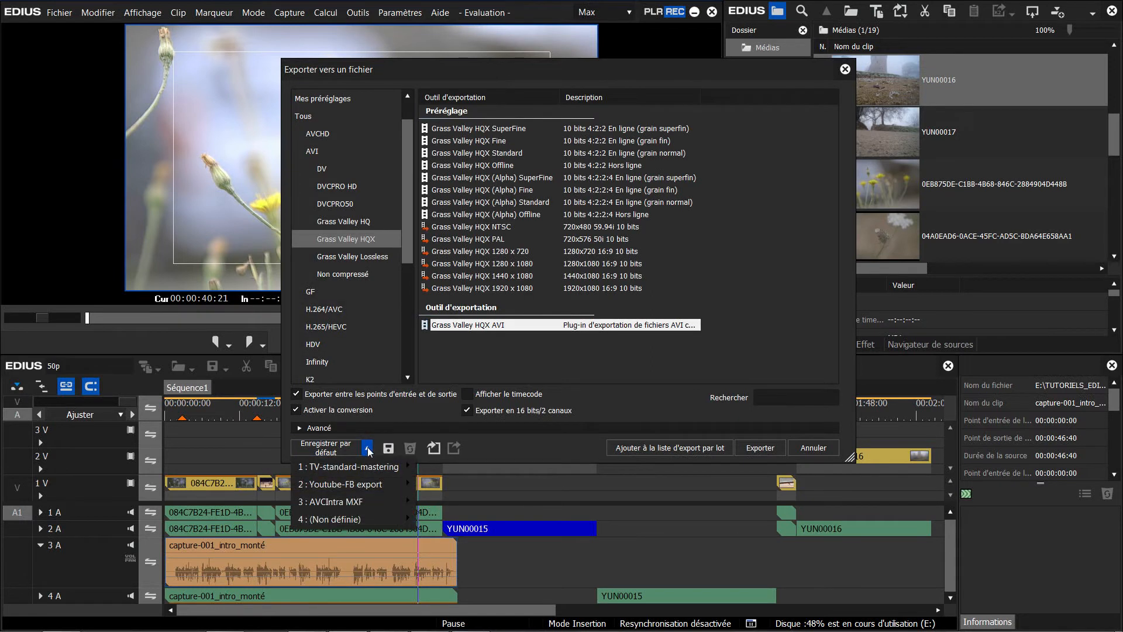
mouse_move(394, 522)
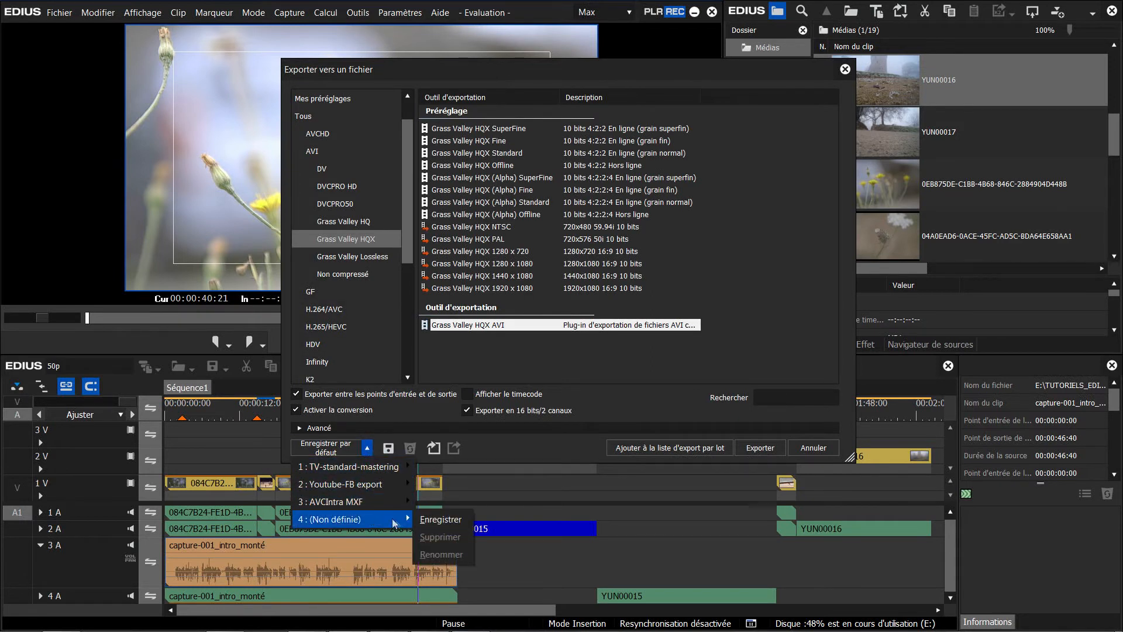
click(439, 523)
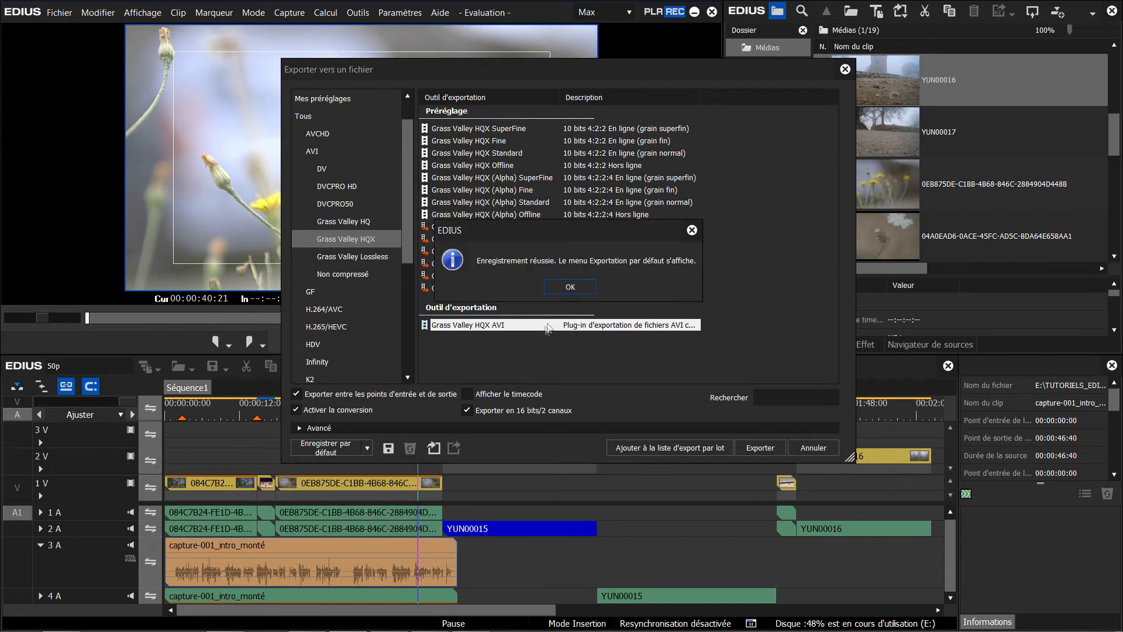
click(570, 286)
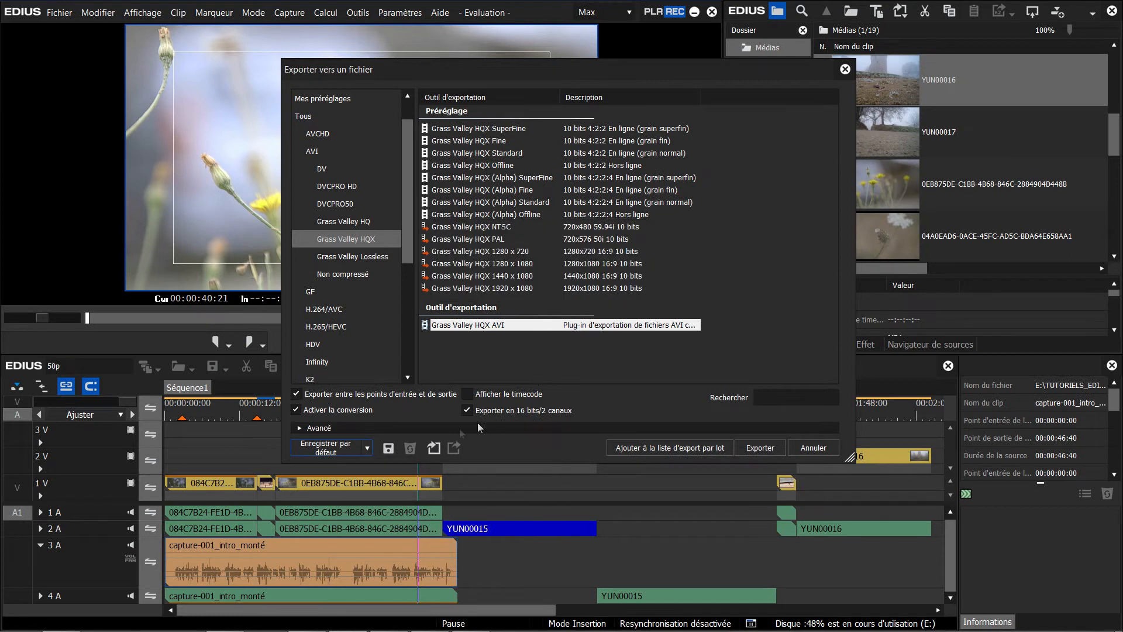
Step: Rename default export 4 as "Master-archi"
click(367, 449)
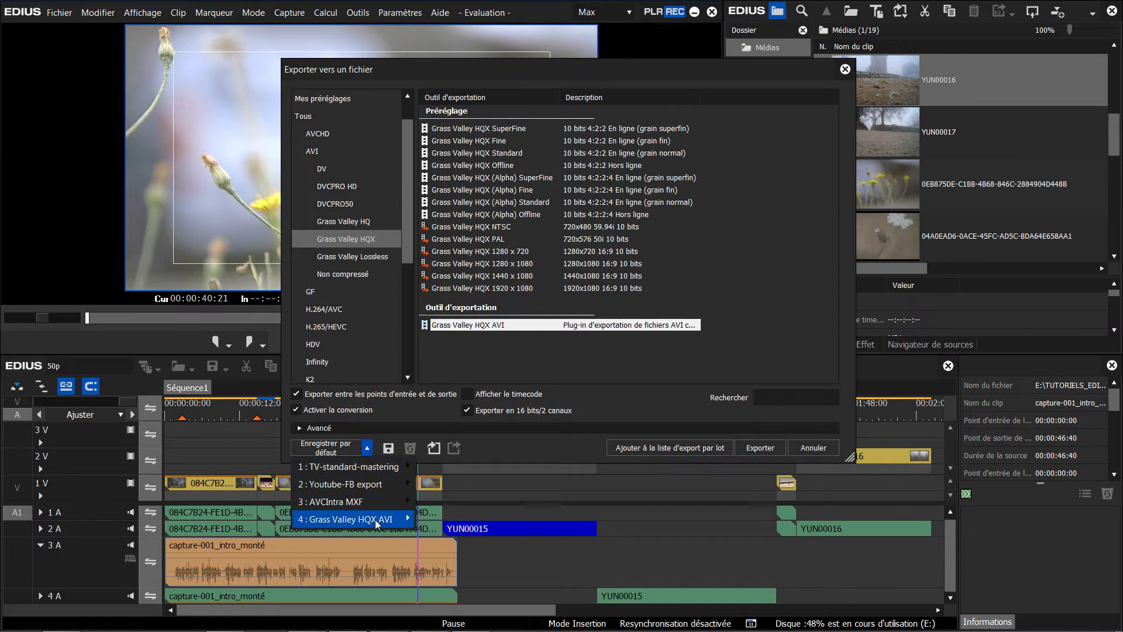
mouse_move(375, 519)
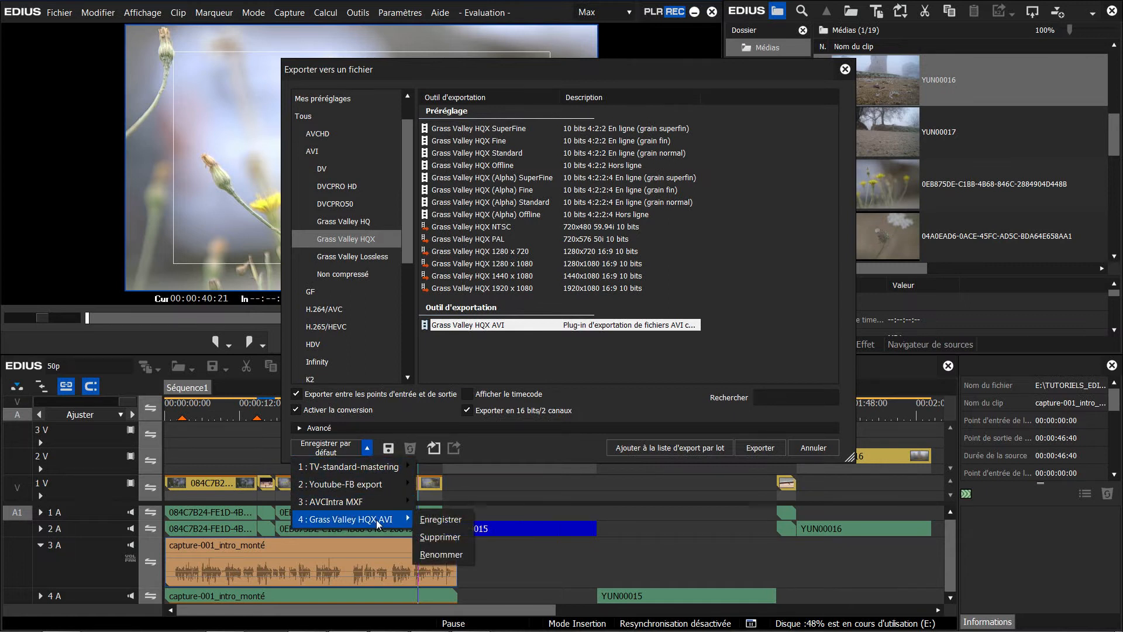
click(449, 559)
text(Master-archi)
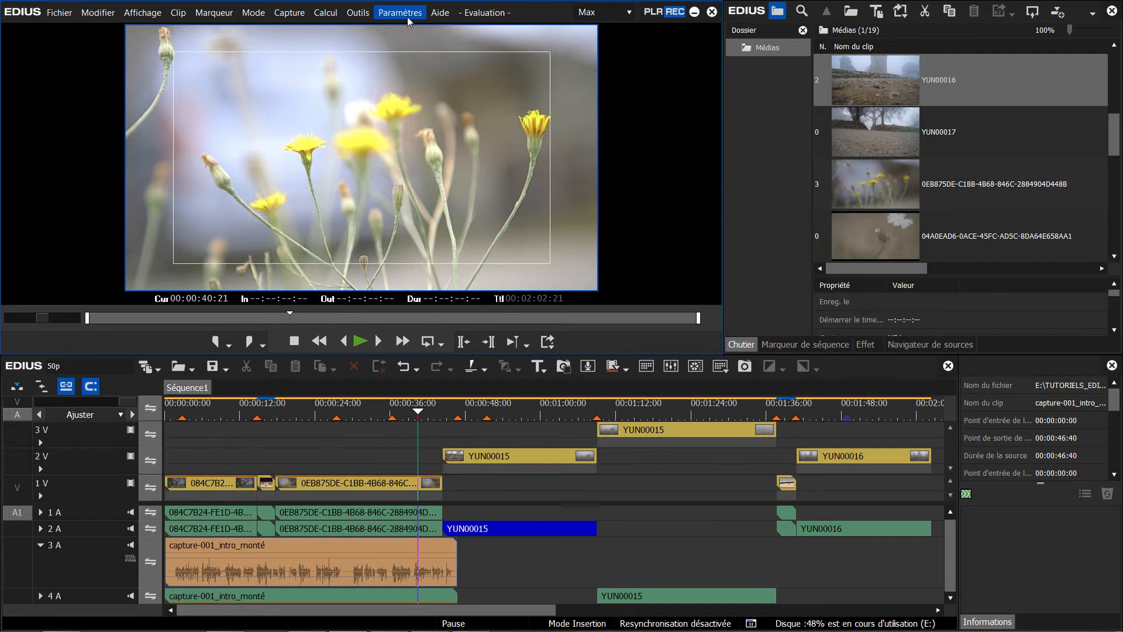
Step: Examine the Timeline buttons available in the user settings, selecting the first "Ajouter à l'exportation par lots" entry
click(404, 14)
click(424, 53)
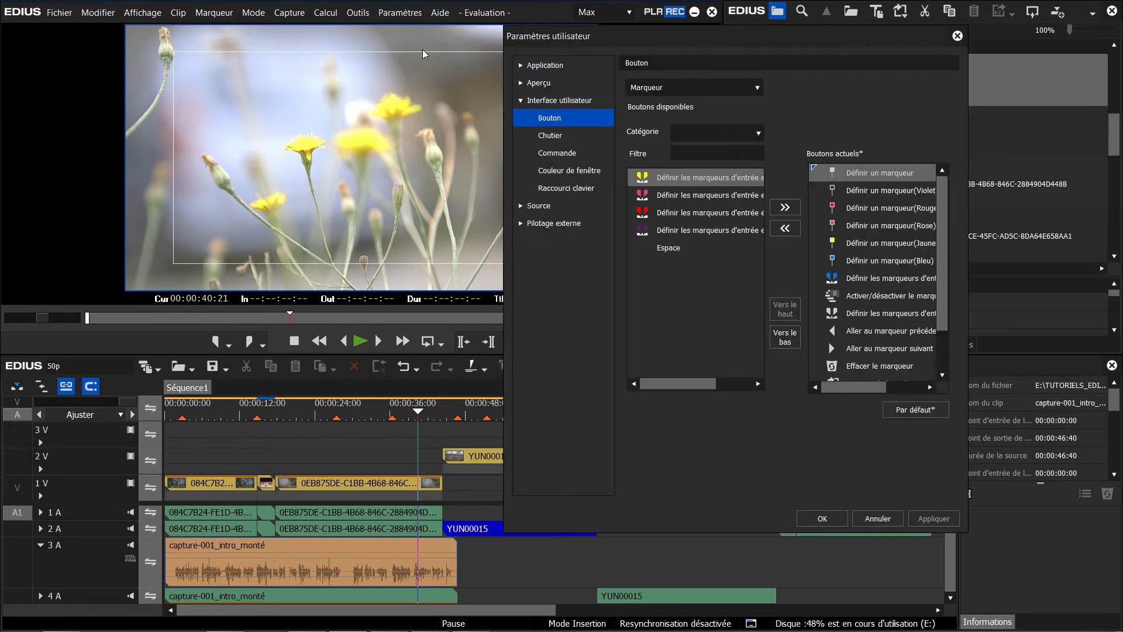
click(694, 87)
click(667, 332)
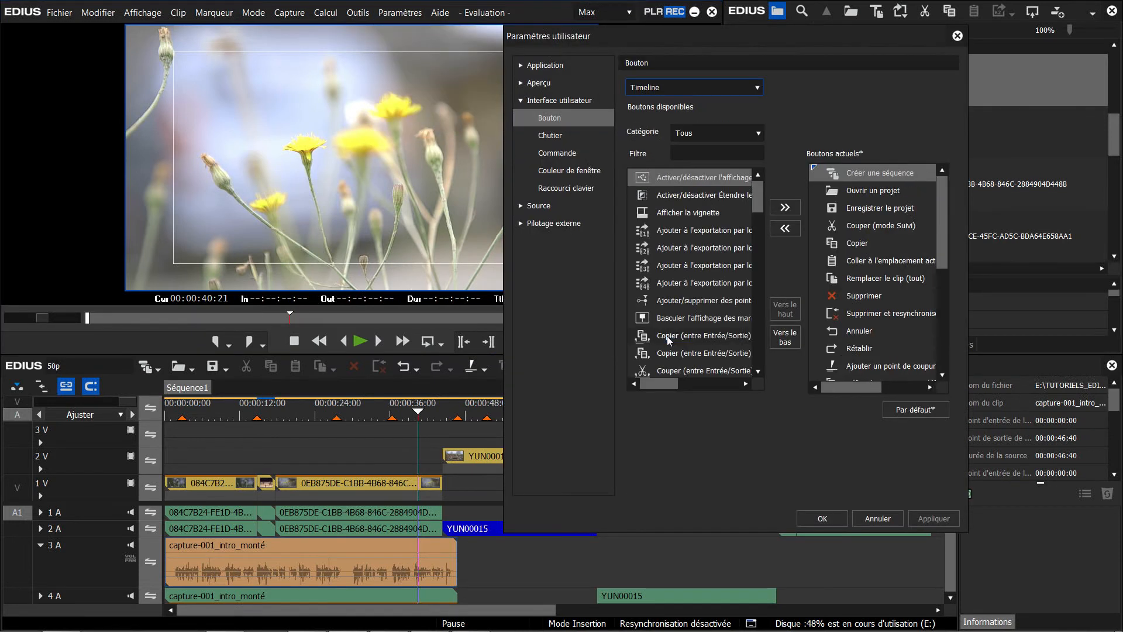
click(730, 232)
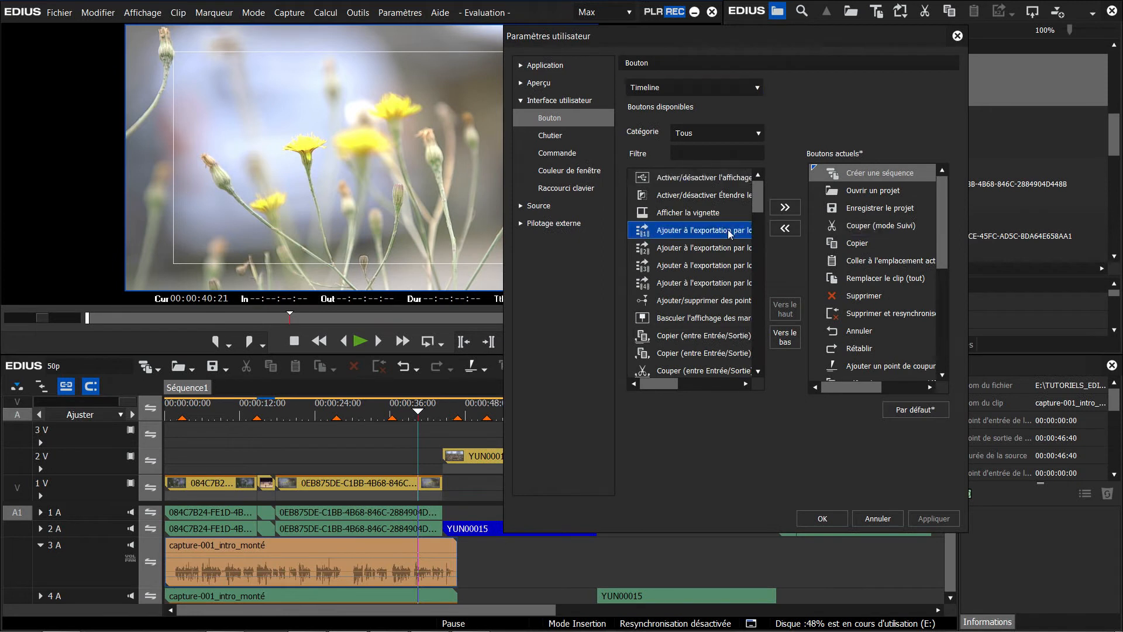
Step: Filter the keyboard shortcut operations in the user settings by "export"
click(565, 188)
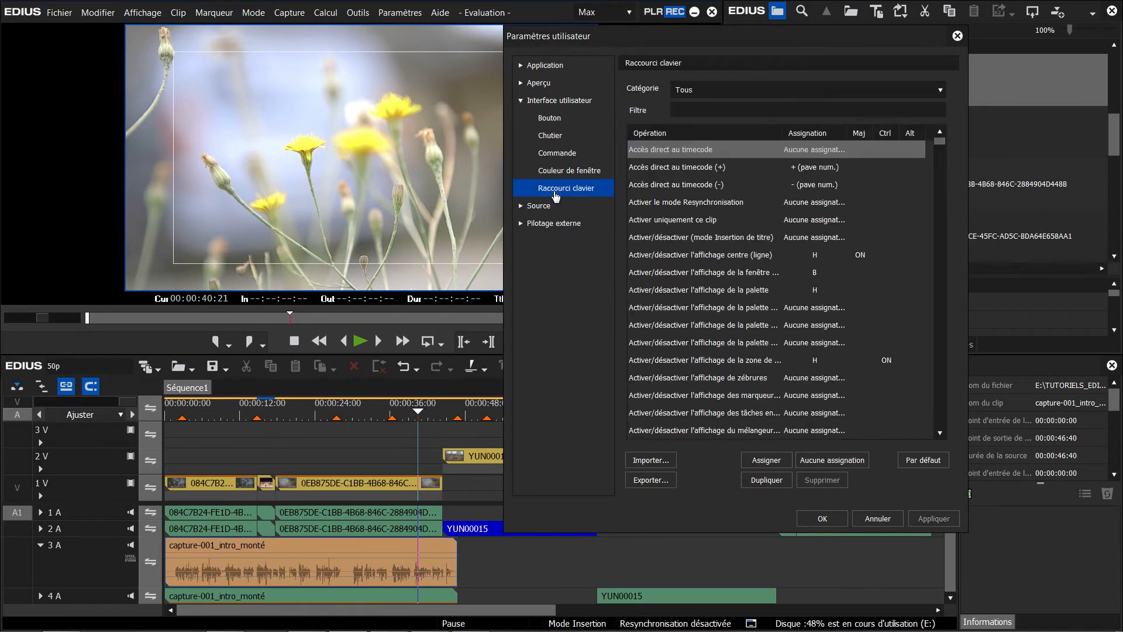
click(707, 110)
text(export)
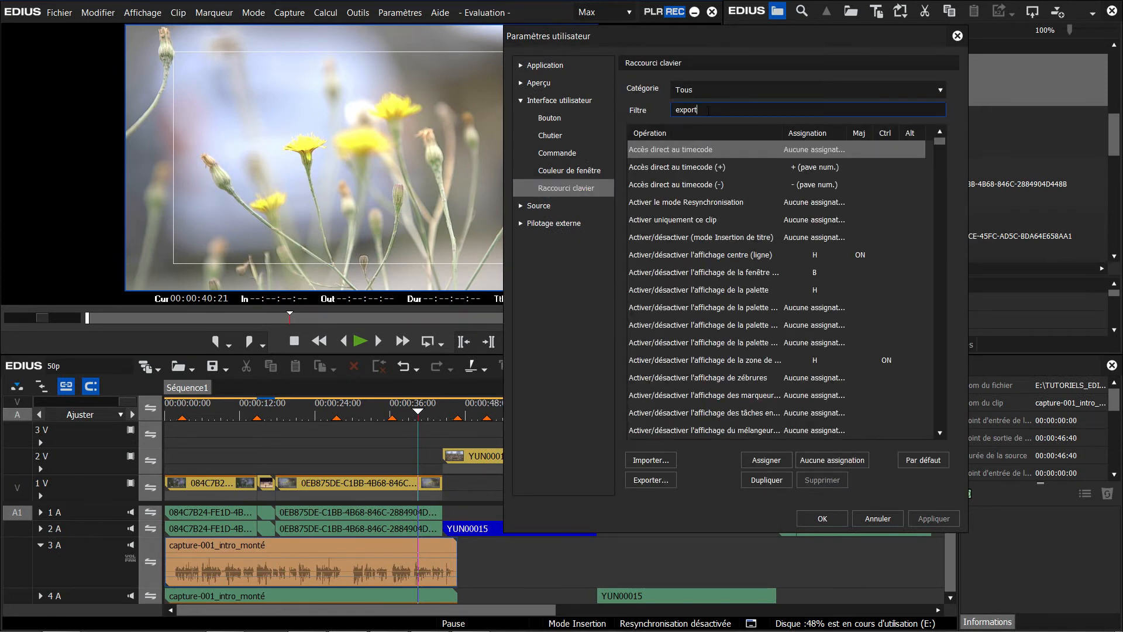